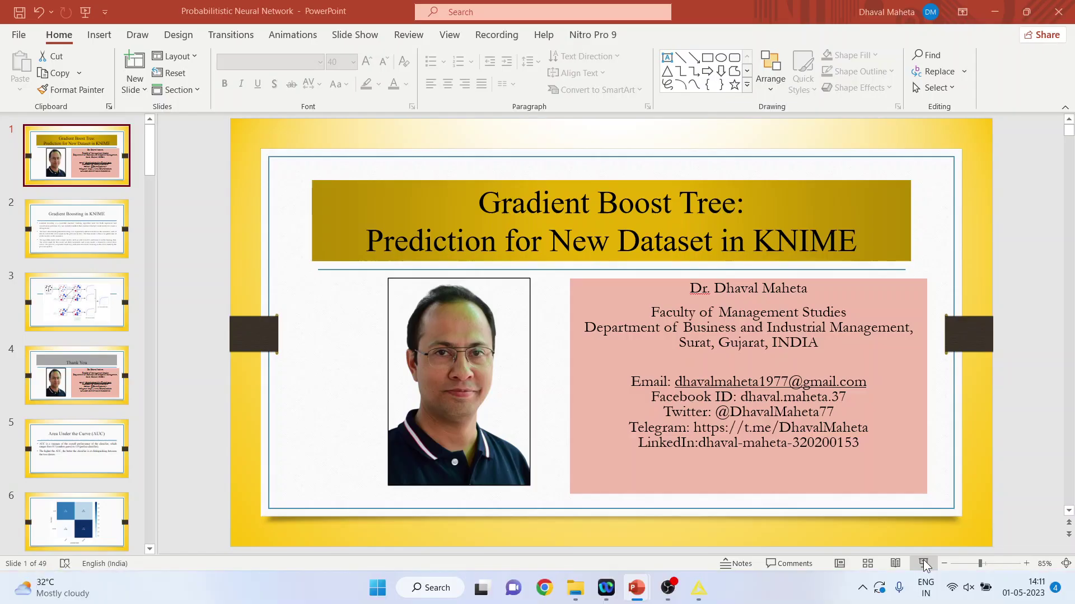
# Add a CSV Reader node from IO > Read and place it at the canvas's upper left.
pyautogui.moveTo(700, 588)
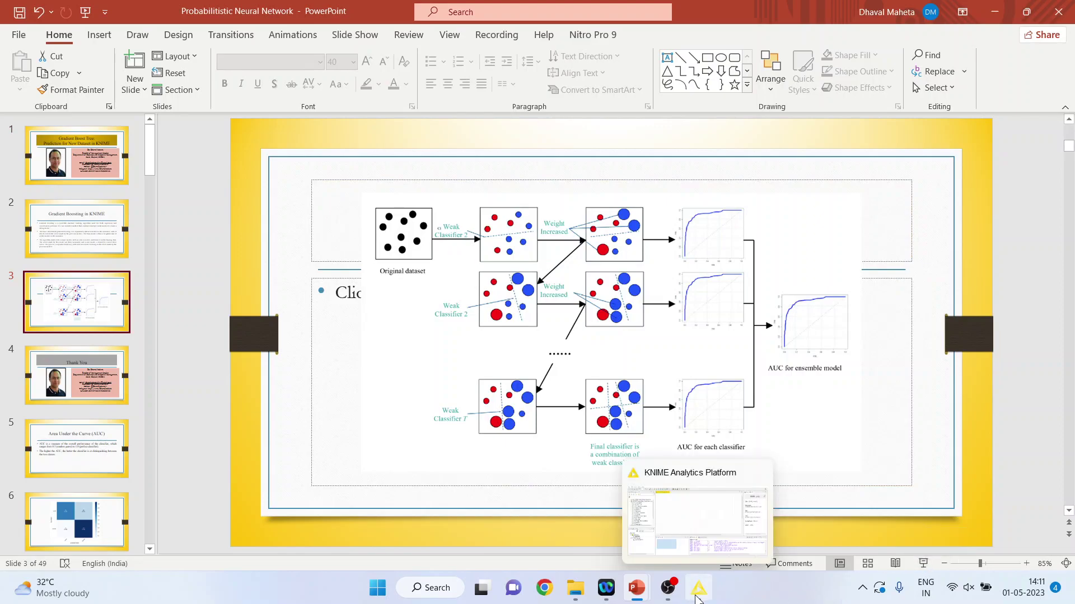
pyautogui.click(697, 509)
pyautogui.click(136, 363)
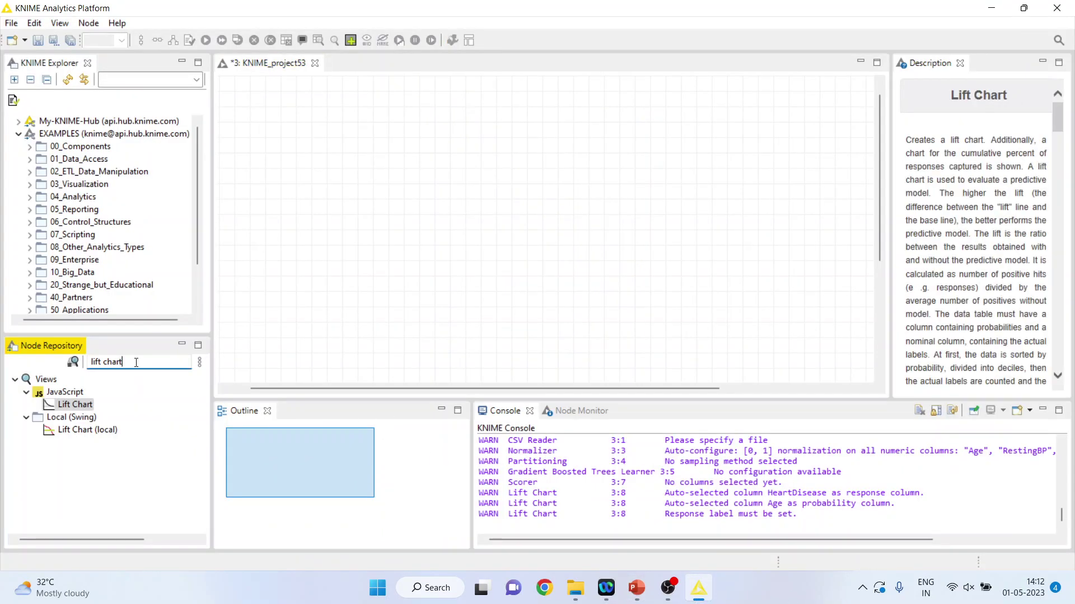
pyautogui.press('BackSpace')
pyautogui.press('BackSpace')
pyautogui.press('BackSpace')
pyautogui.press('BackSpace')
pyautogui.press('BackSpace')
pyautogui.press('BackSpace')
pyautogui.press('BackSpace')
pyautogui.press('BackSpace')
pyautogui.press('BackSpace')
pyautogui.press('BackSpace')
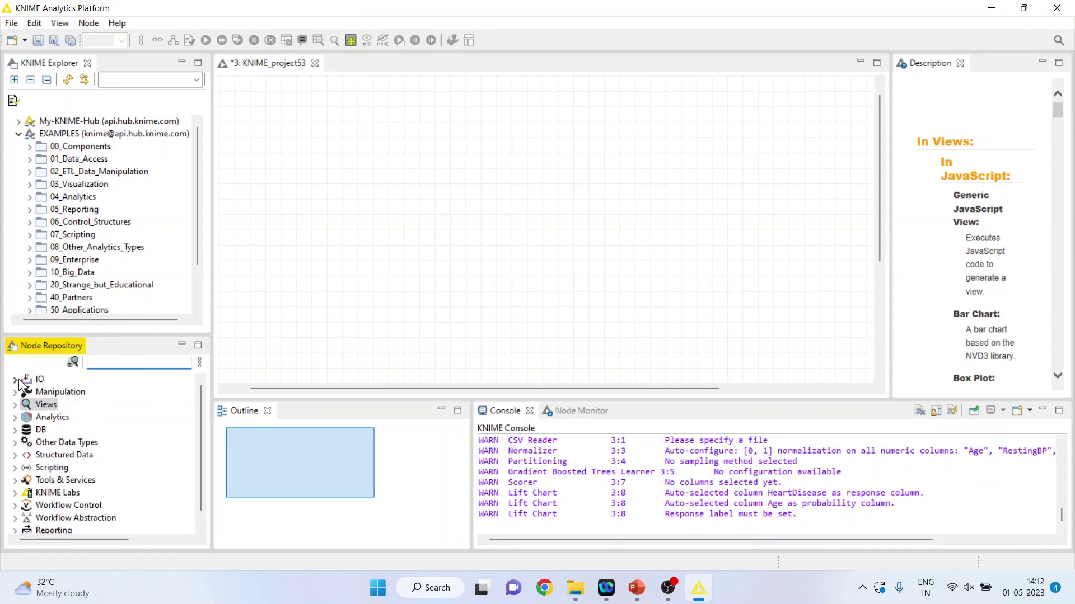
pyautogui.click(17, 381)
pyautogui.click(26, 392)
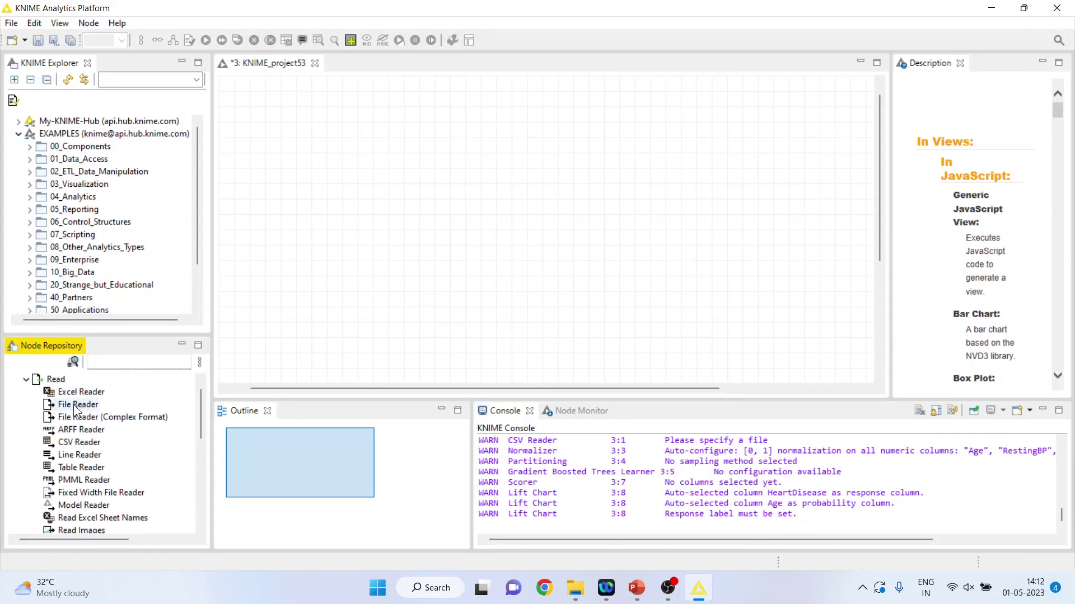
pyautogui.doubleClick(79, 443)
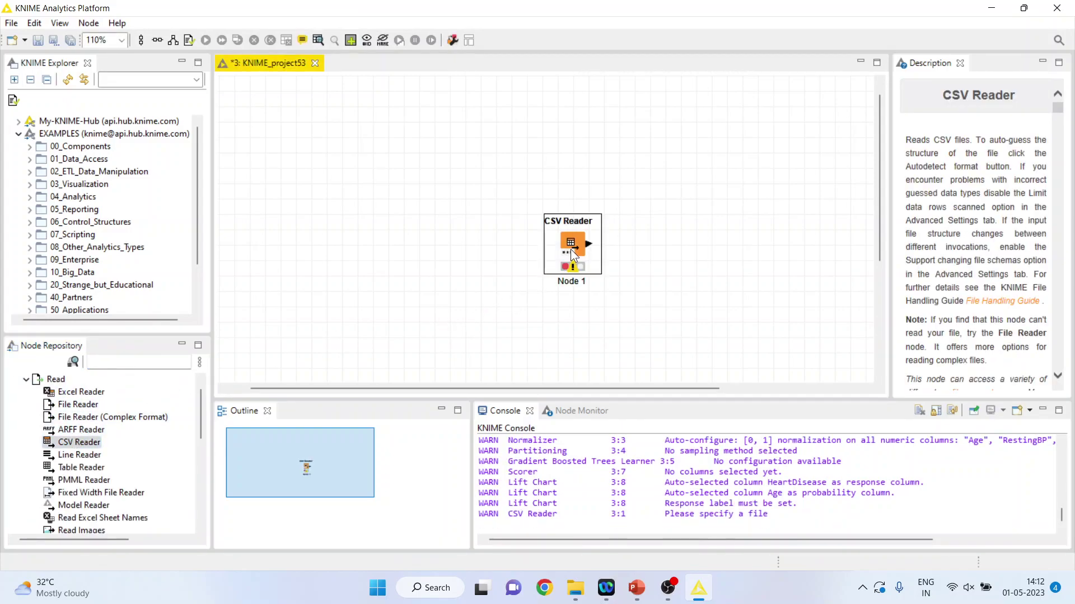
pyautogui.moveTo(570, 250); pyautogui.dragTo(279, 170)
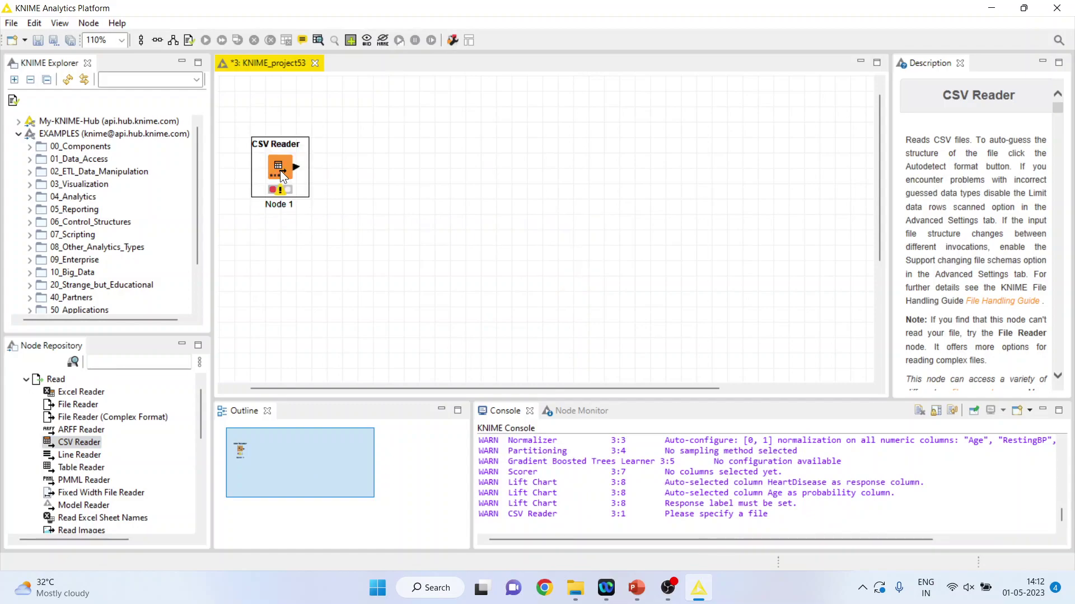
# In the CSV Reader settings, browse to the Knime\Data folder on drive D:.
pyautogui.doubleClick(280, 170)
pyautogui.click(733, 138)
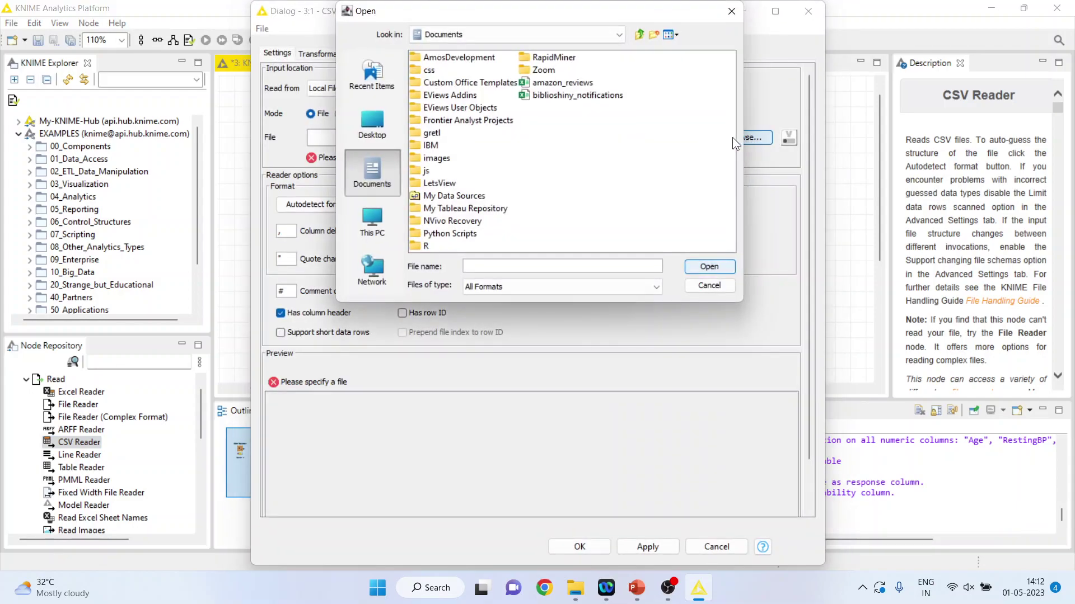
pyautogui.click(618, 33)
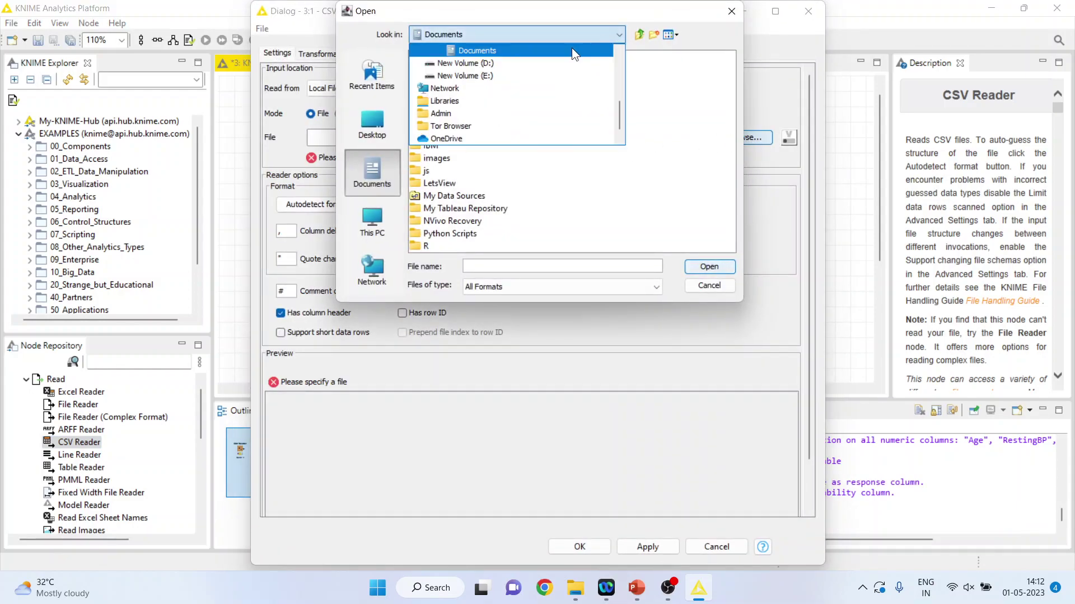
pyautogui.click(542, 62)
pyautogui.doubleClick(466, 85)
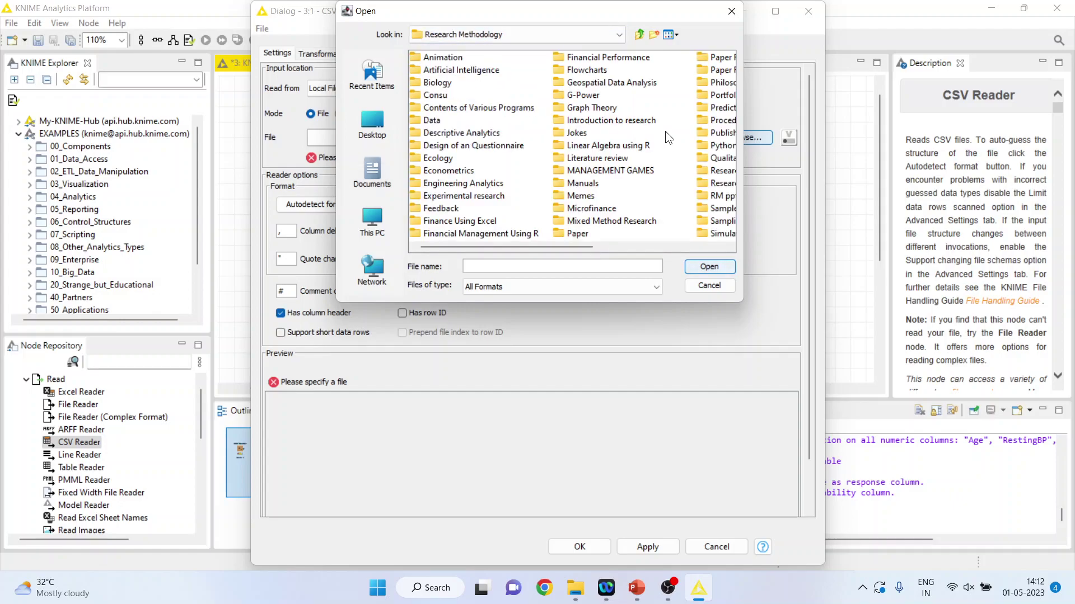
pyautogui.doubleClick(711, 106)
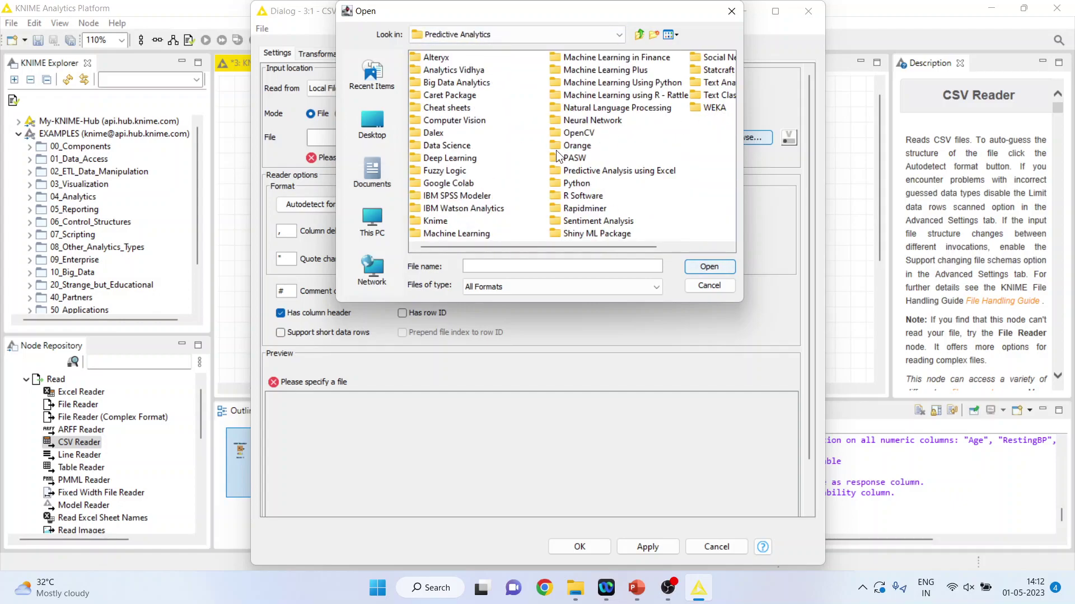
pyautogui.click(445, 220)
pyautogui.doubleClick(444, 219)
pyautogui.doubleClick(436, 96)
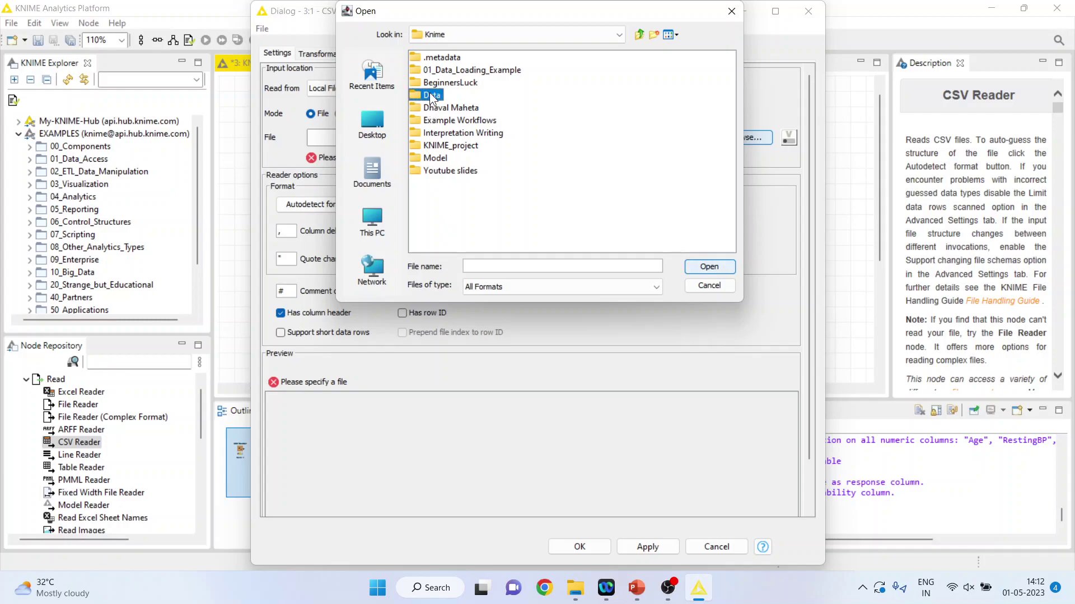
# Choose heart1.csv as the input file, accept the settings and execute the CSV Reader.
pyautogui.click(434, 70)
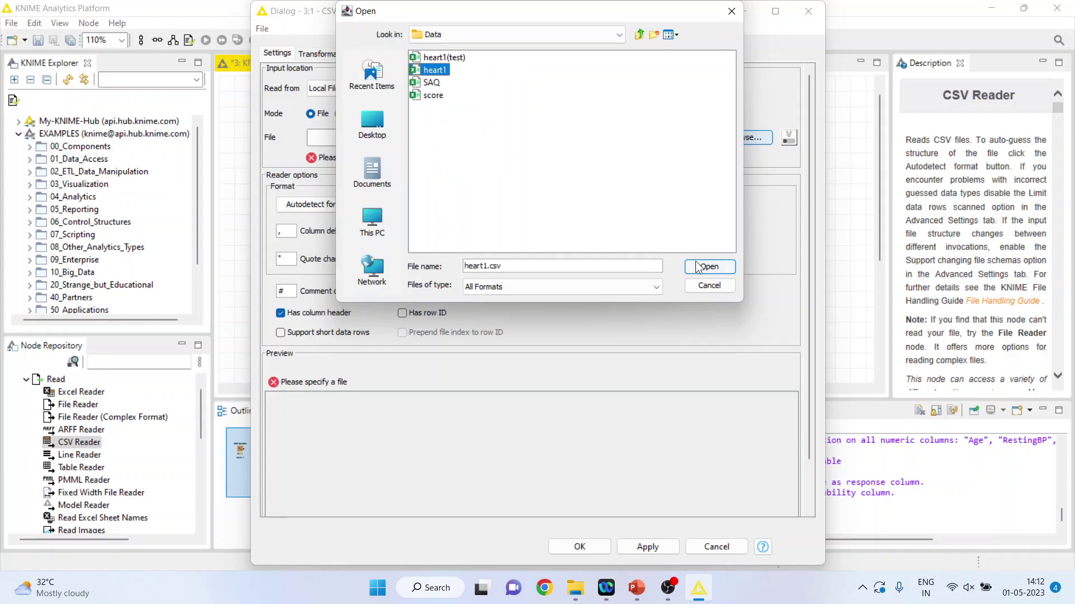
pyautogui.click(708, 267)
pyautogui.click(580, 547)
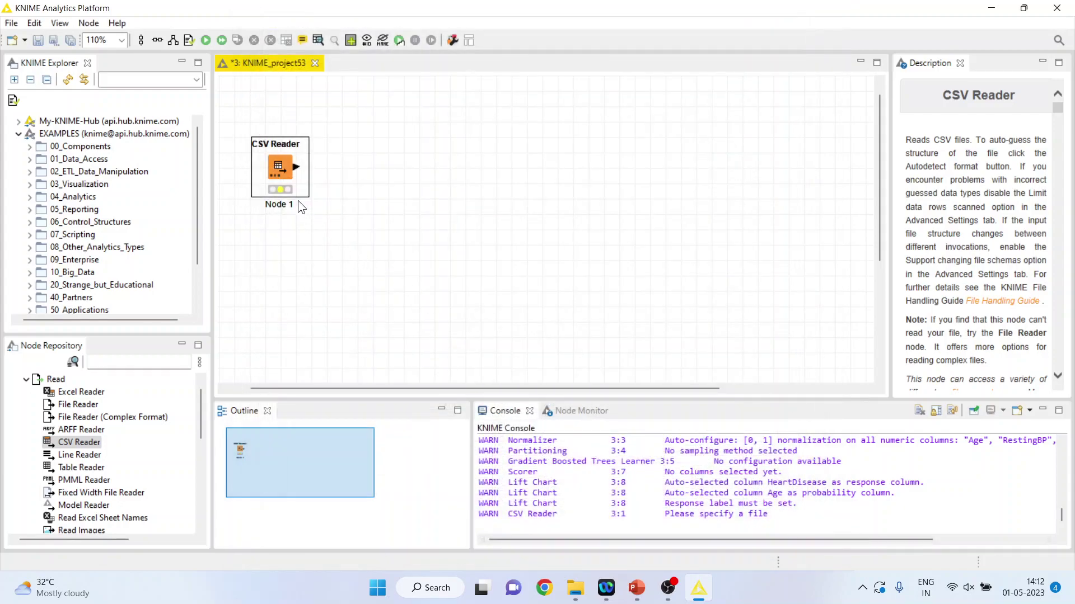
pyautogui.rightClick(284, 170)
pyautogui.click(329, 194)
# Add a Column Filter after the CSV Reader and move every column to Exclude.
pyautogui.click(142, 364)
pyautogui.write('co')
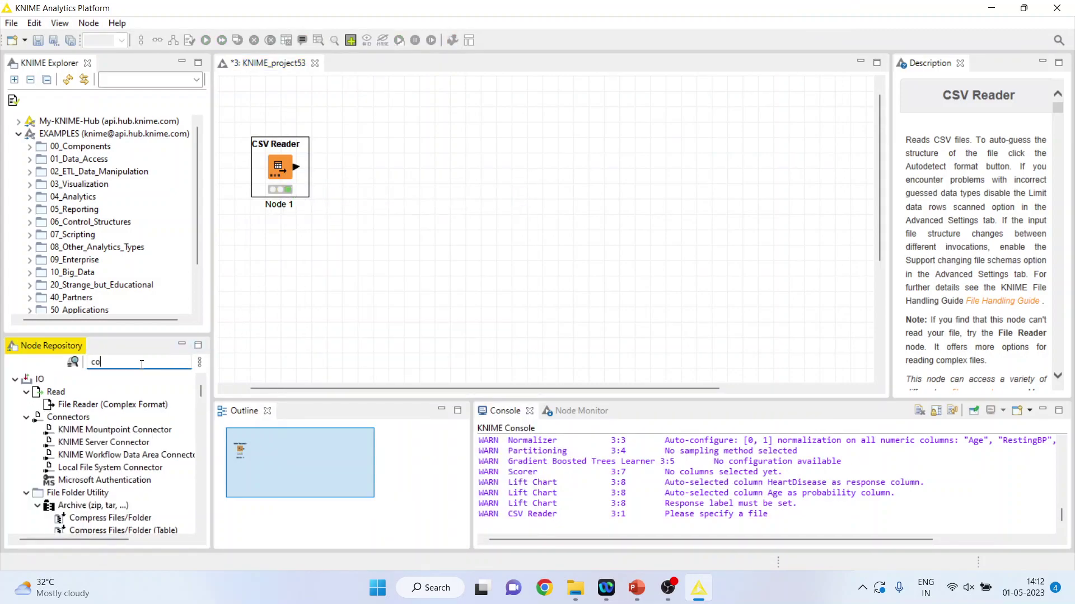
pyautogui.write('lumn ')
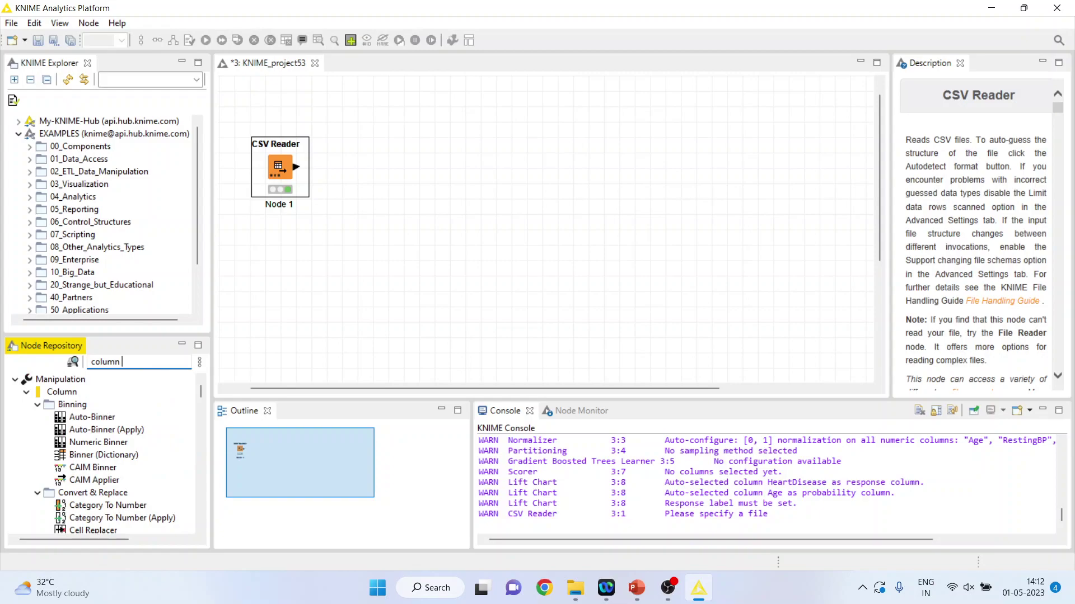
pyautogui.write('filter')
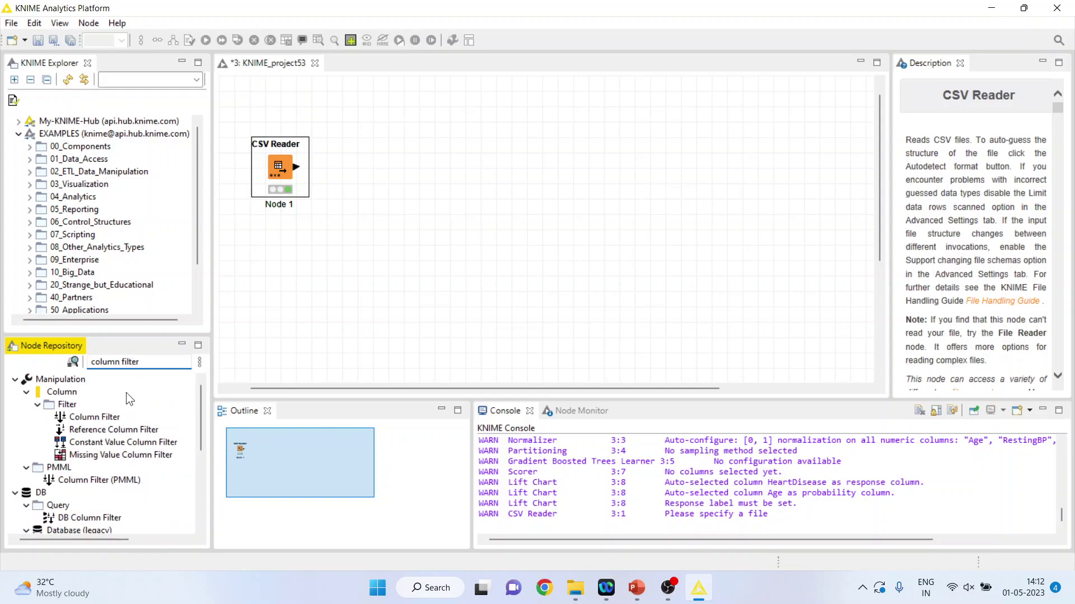
pyautogui.doubleClick(118, 419)
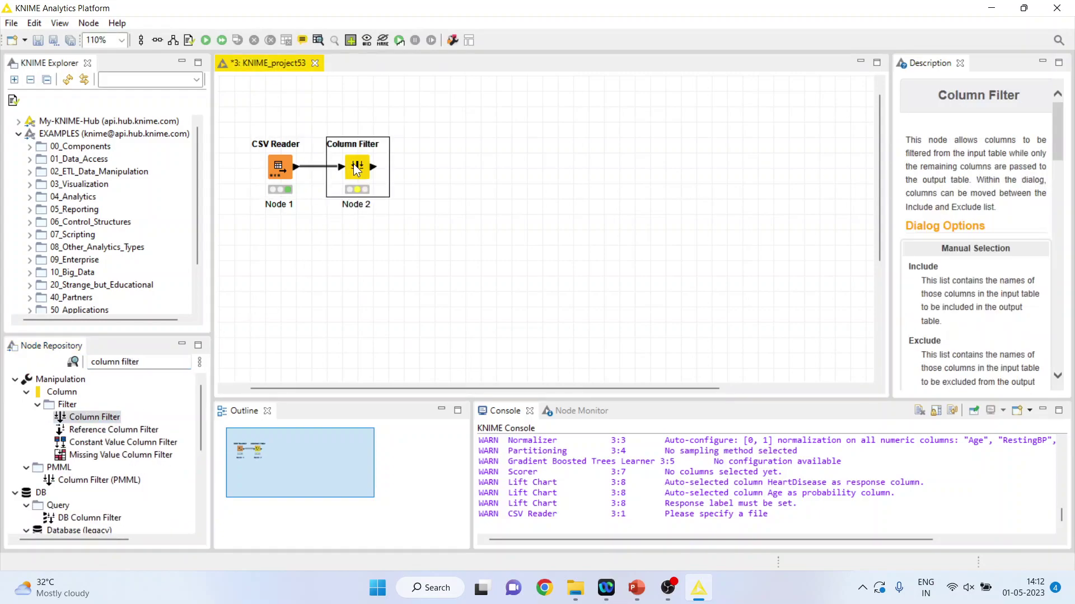
pyautogui.rightClick(361, 171)
pyautogui.click(363, 172)
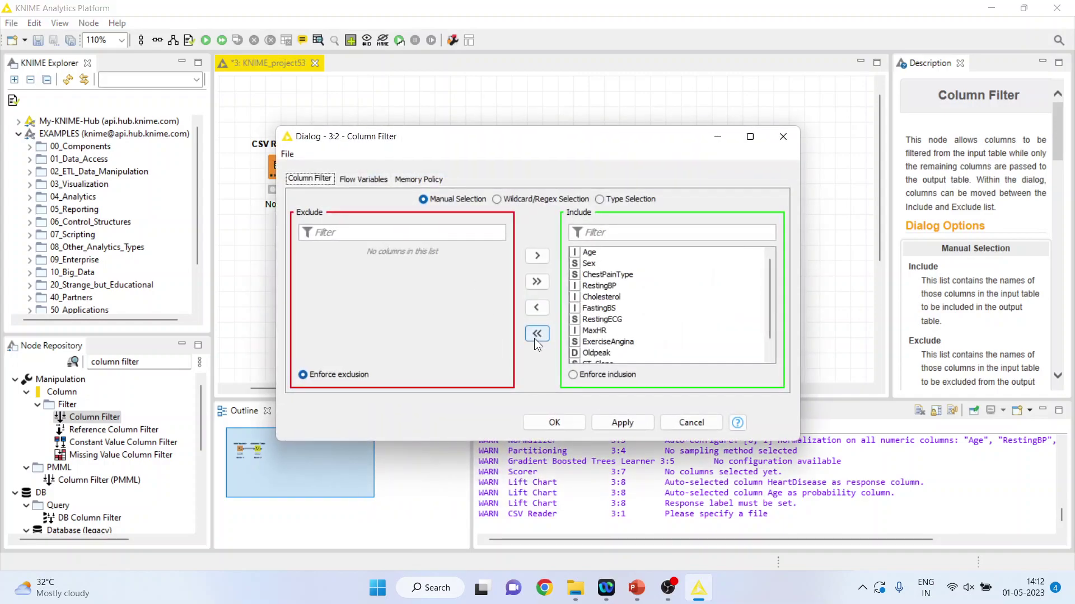
pyautogui.click(536, 334)
# Include only Age, RestingBP, Cholesterol, MaxHR and HeartDisease, and confirm the filter.
pyautogui.click(321, 253)
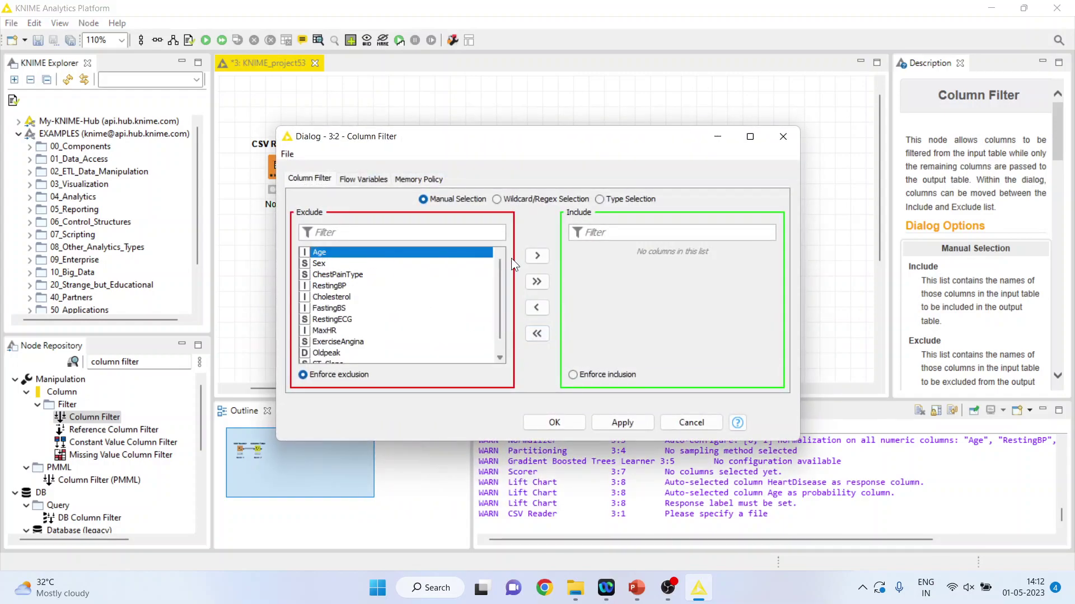
pyautogui.click(534, 257)
pyautogui.click(338, 275)
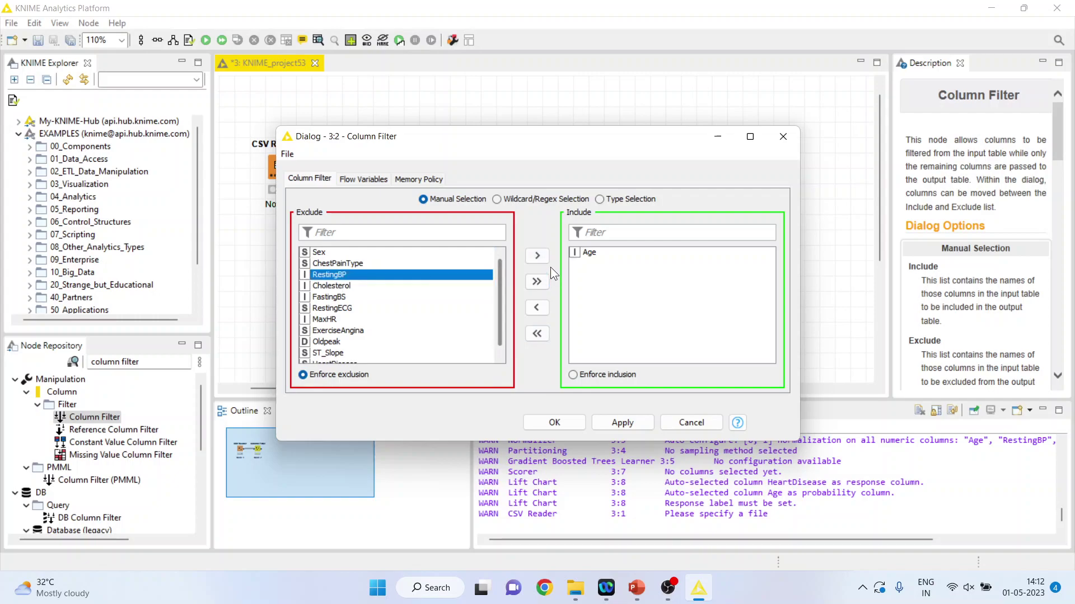
pyautogui.click(536, 256)
pyautogui.click(348, 274)
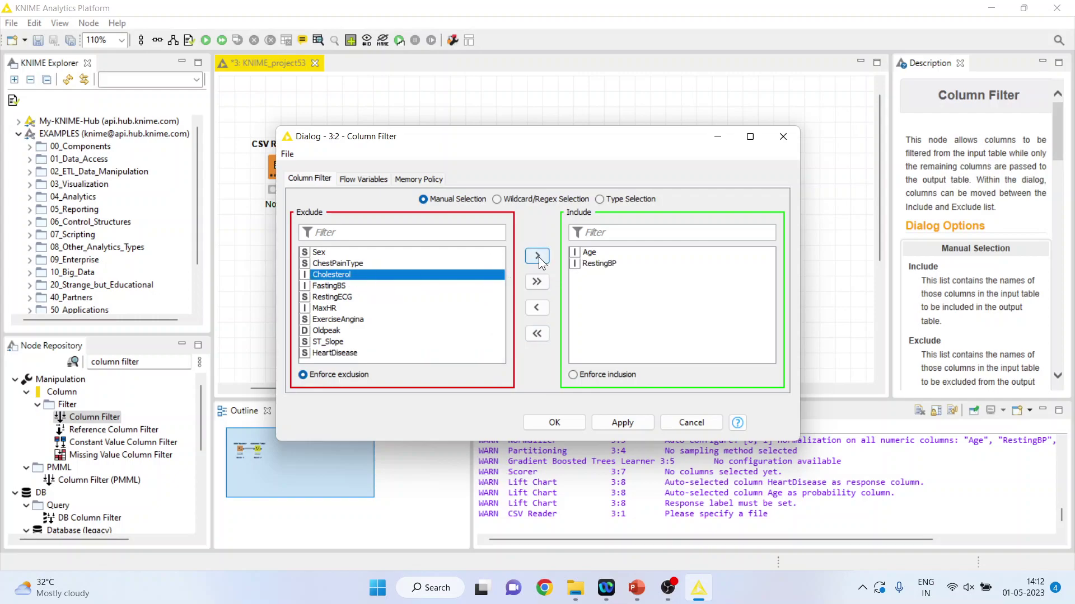
pyautogui.click(537, 257)
pyautogui.click(335, 297)
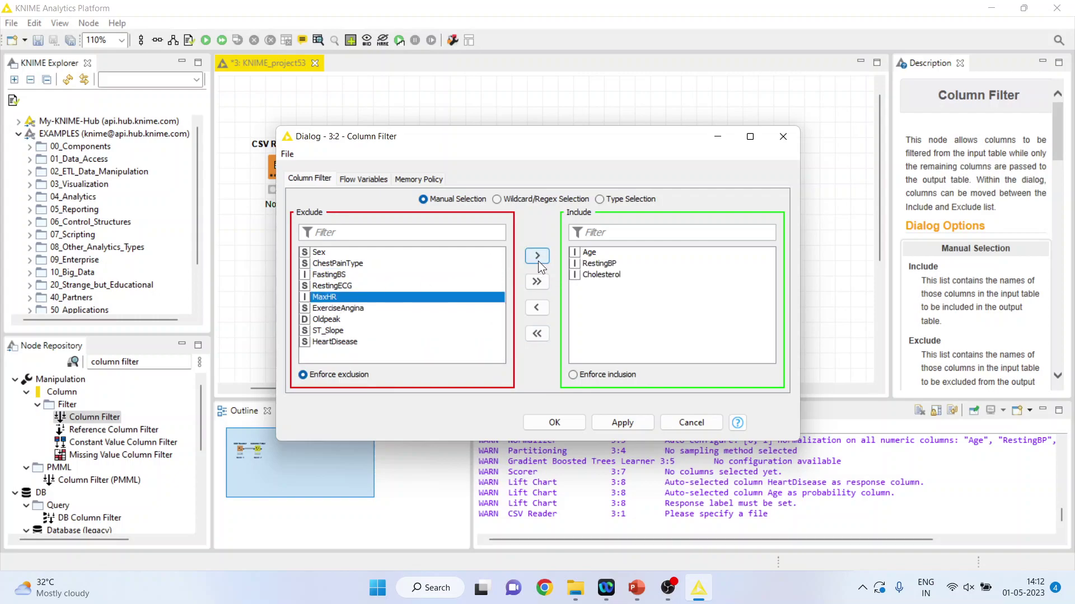
pyautogui.click(539, 261)
pyautogui.click(341, 331)
pyautogui.click(538, 259)
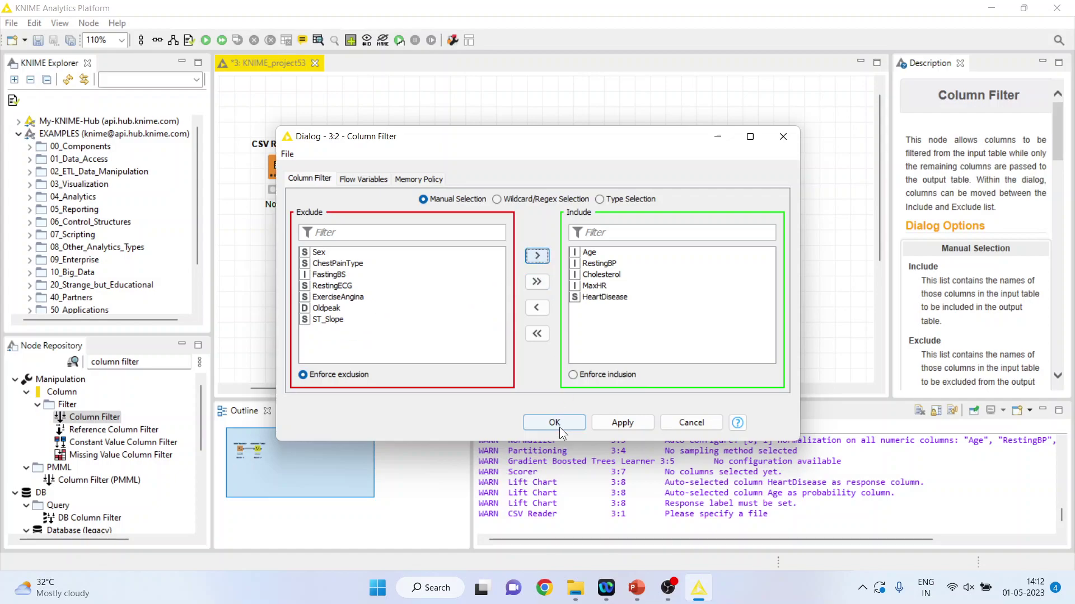
pyautogui.click(559, 427)
# Execute the Column Filter and inspect its filtered output table.
pyautogui.rightClick(364, 183)
pyautogui.click(405, 206)
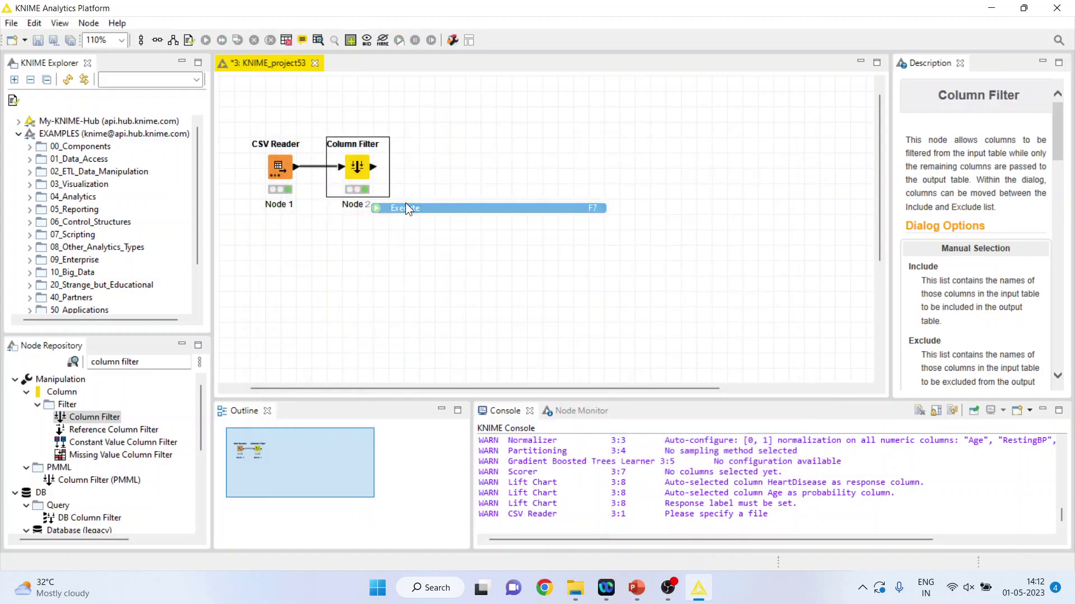
pyautogui.rightClick(346, 169)
pyautogui.click(421, 497)
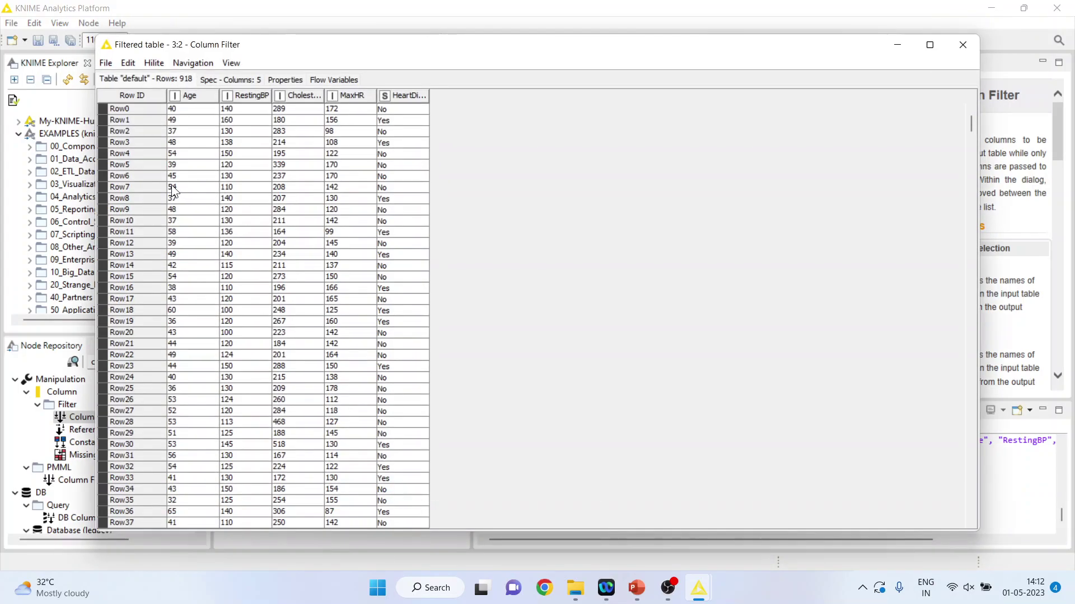
pyautogui.moveTo(181, 131)
pyautogui.mouseDown()
pyautogui.moveTo(344, 227)
pyautogui.moveTo(346, 454)
pyautogui.mouseUp()
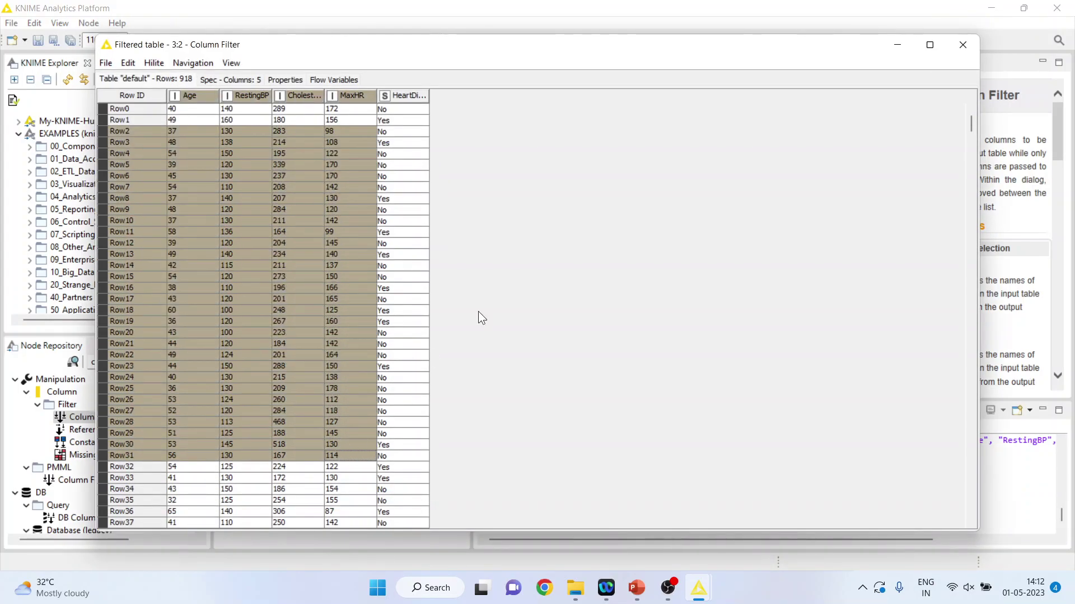
pyautogui.click(963, 44)
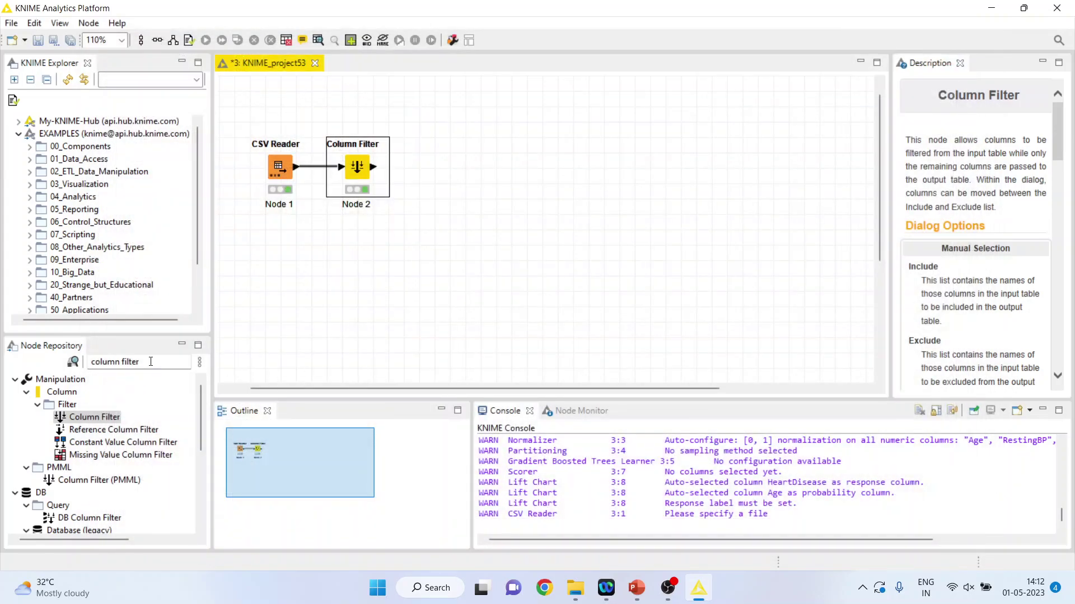
# Search 'norma' and add a Normalizer node after the Column Filter.
pyautogui.click(150, 362)
pyautogui.press('BackSpace')
pyautogui.press('BackSpace')
pyautogui.press('BackSpace')
pyautogui.press('BackSpace')
pyautogui.press('BackSpace')
pyautogui.press('BackSpace')
pyautogui.press('BackSpace')
pyautogui.press('BackSpace')
pyautogui.press('BackSpace')
pyautogui.press('BackSpace')
pyautogui.press('BackSpace')
pyautogui.press('BackSpace')
pyautogui.press('BackSpace')
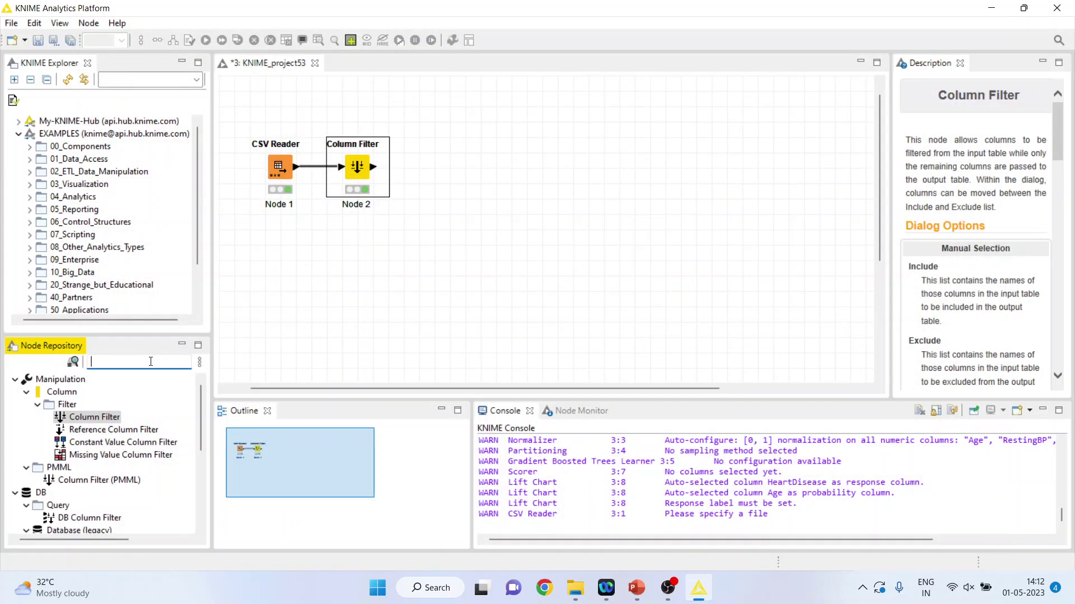
pyautogui.write('norma')
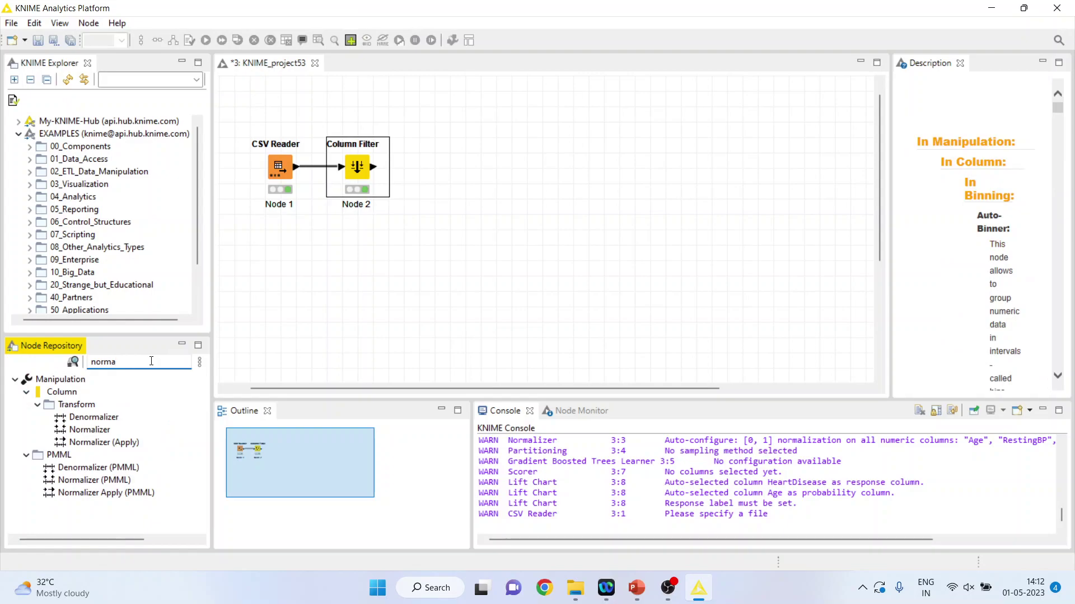
pyautogui.click(109, 427)
pyautogui.doubleClick(108, 428)
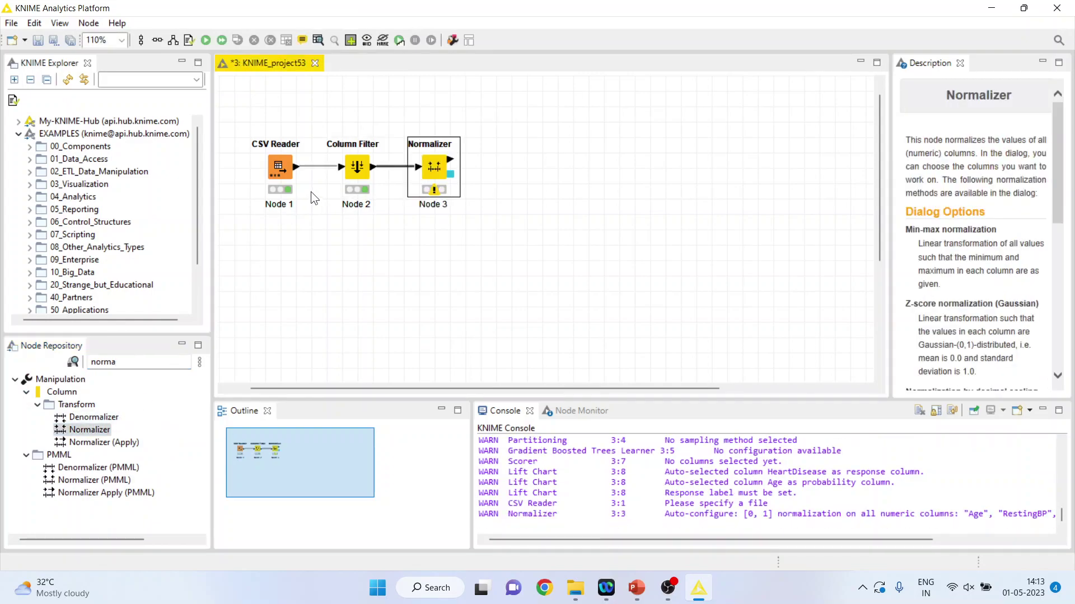
# Keep the default Min-Max 0–1 normalization and execute the Normalizer.
pyautogui.rightClick(436, 176)
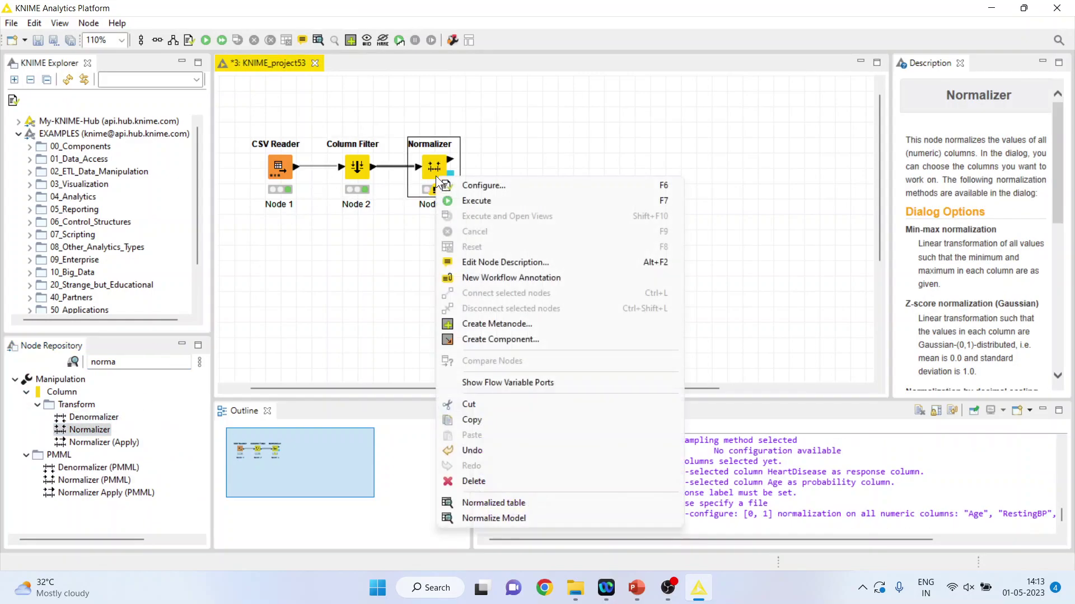
pyautogui.click(475, 190)
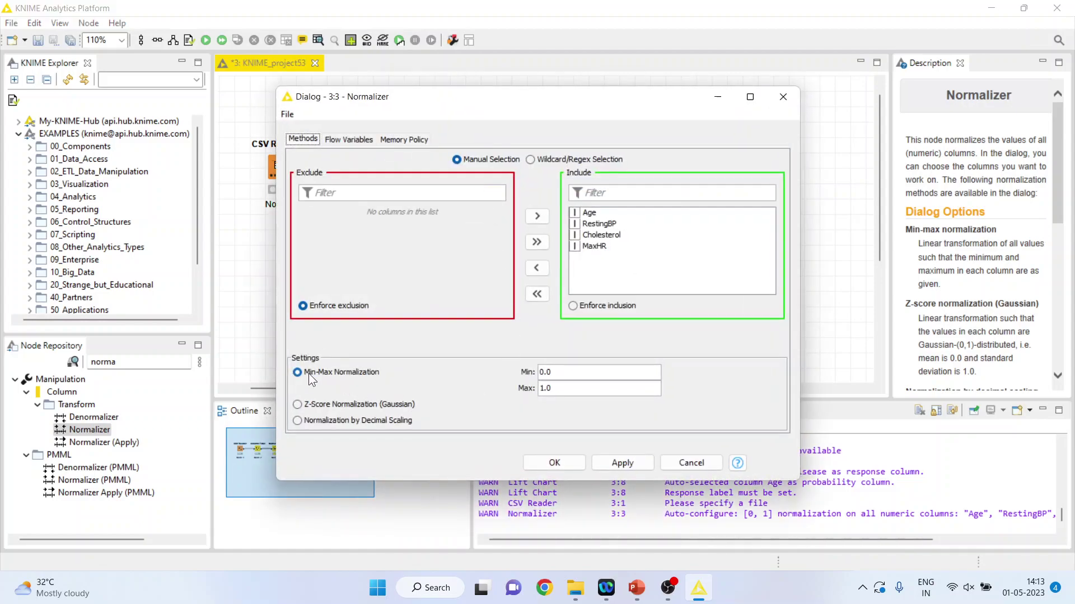
pyautogui.click(559, 465)
pyautogui.rightClick(440, 179)
pyautogui.click(469, 202)
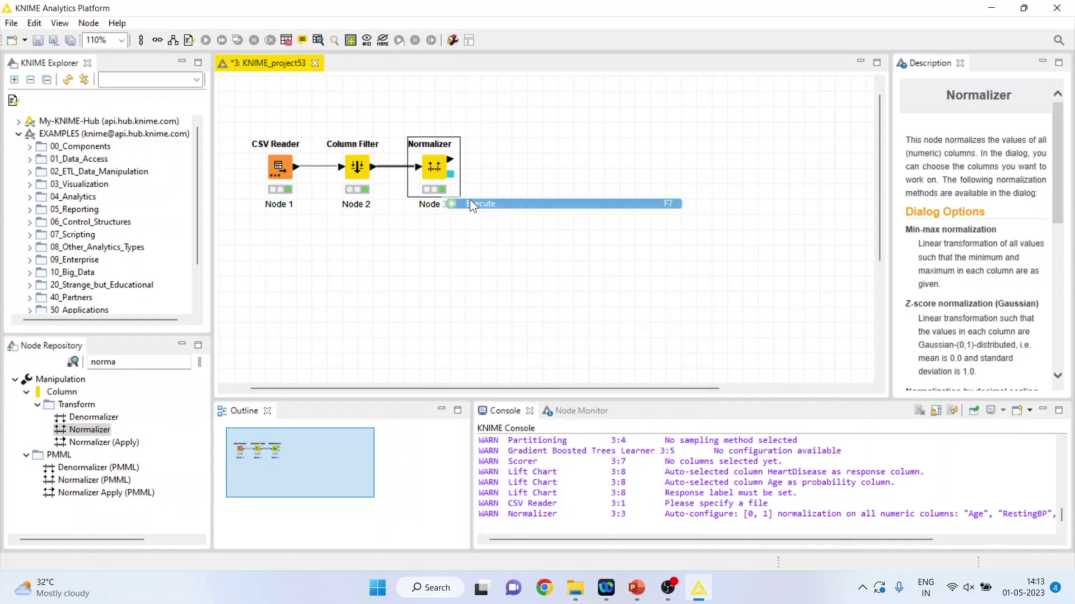
pyautogui.click(152, 361)
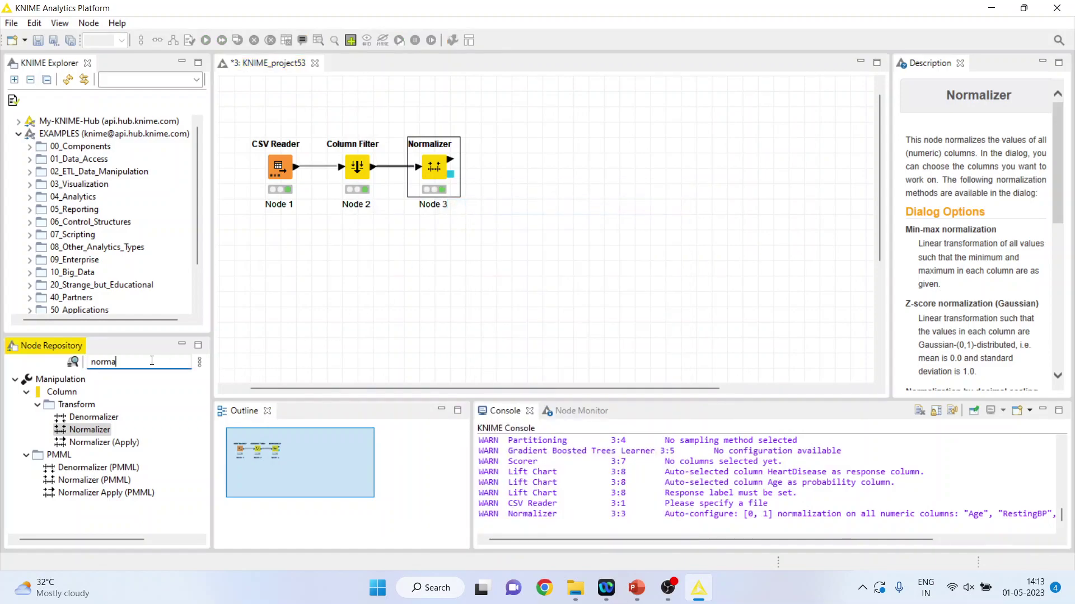
# Replace the node search text with 'partit' to list the Partitioning node.
pyautogui.press('BackSpace')
pyautogui.press('BackSpace')
pyautogui.press('BackSpace')
pyautogui.press('BackSpace')
pyautogui.press('BackSpace')
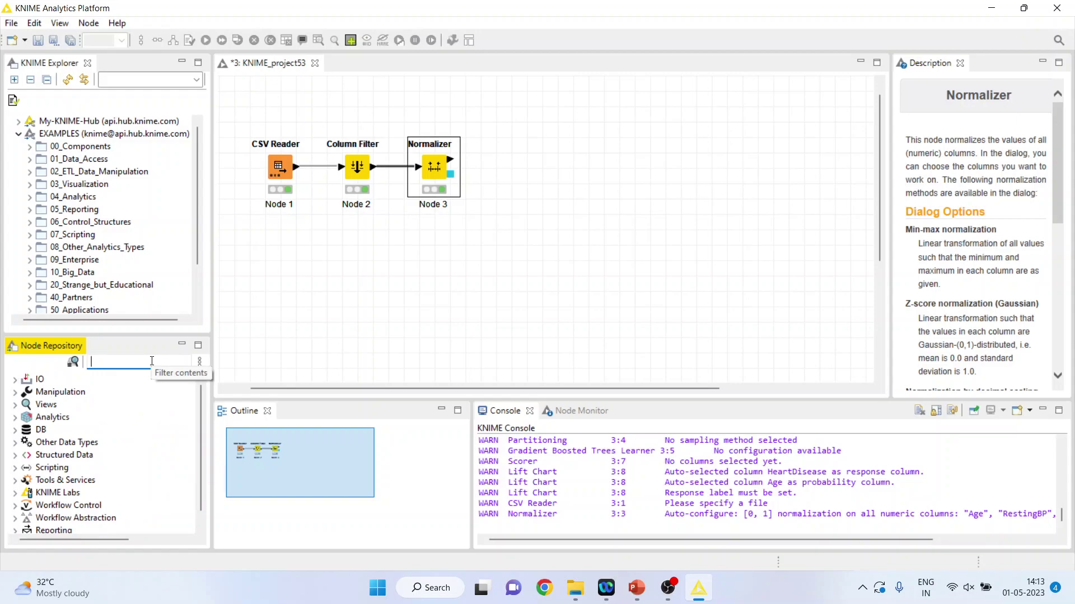
pyautogui.write('parti')
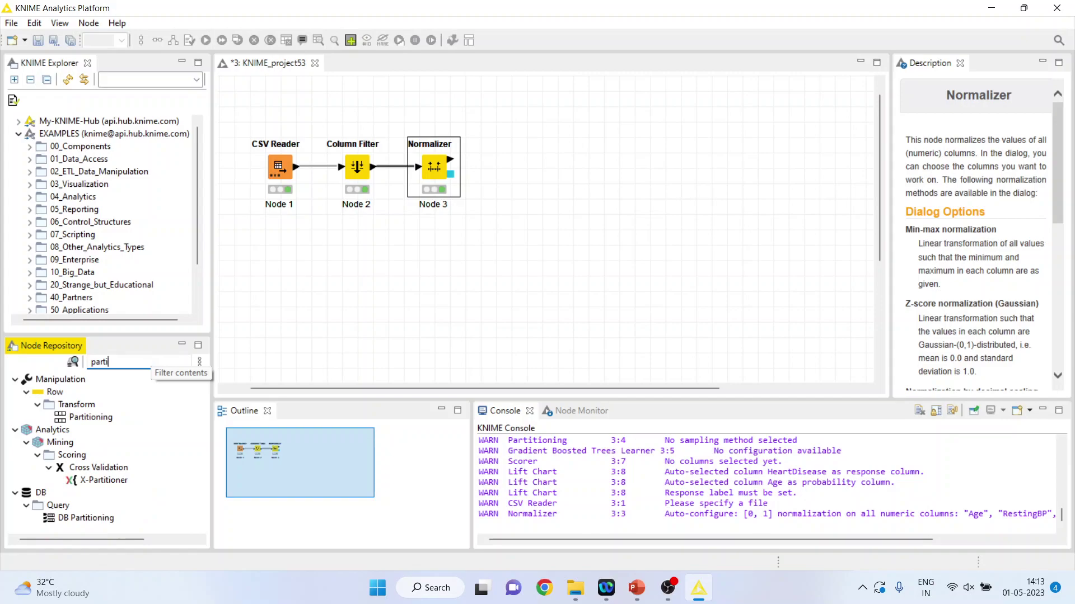
pyautogui.write('t')
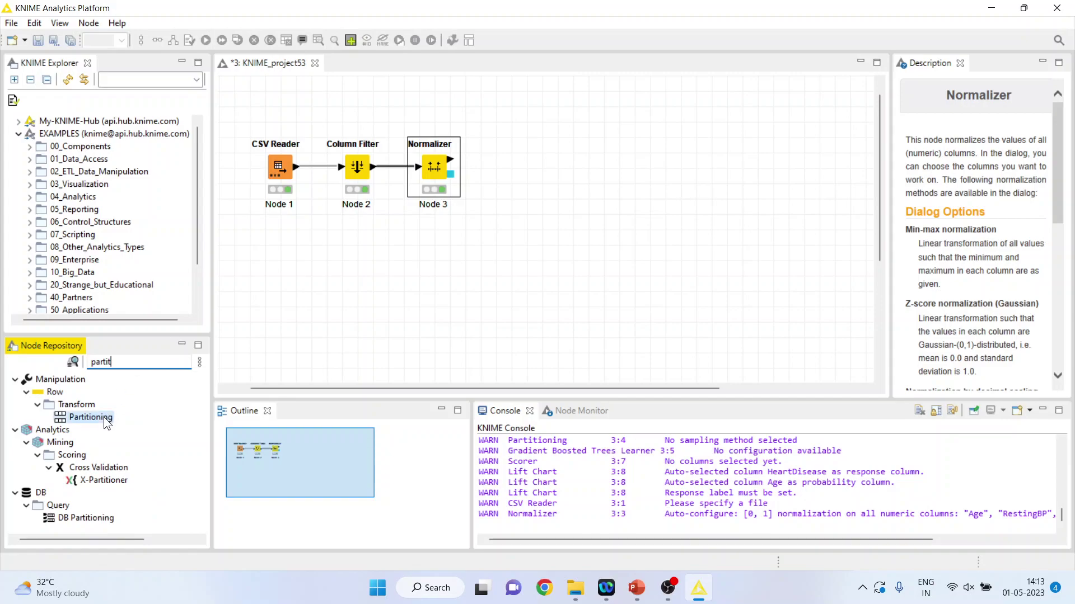
# Add a Partitioning node with an 80% first partition stratified on HeartDisease, and execute it.
pyautogui.doubleClick(105, 419)
pyautogui.rightClick(488, 172)
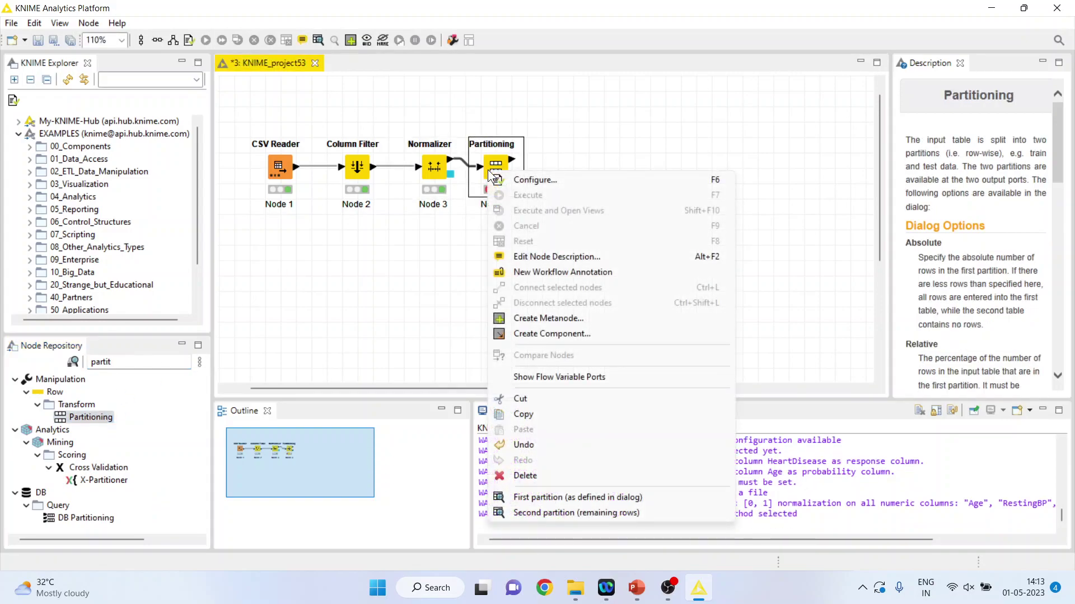
pyautogui.click(555, 179)
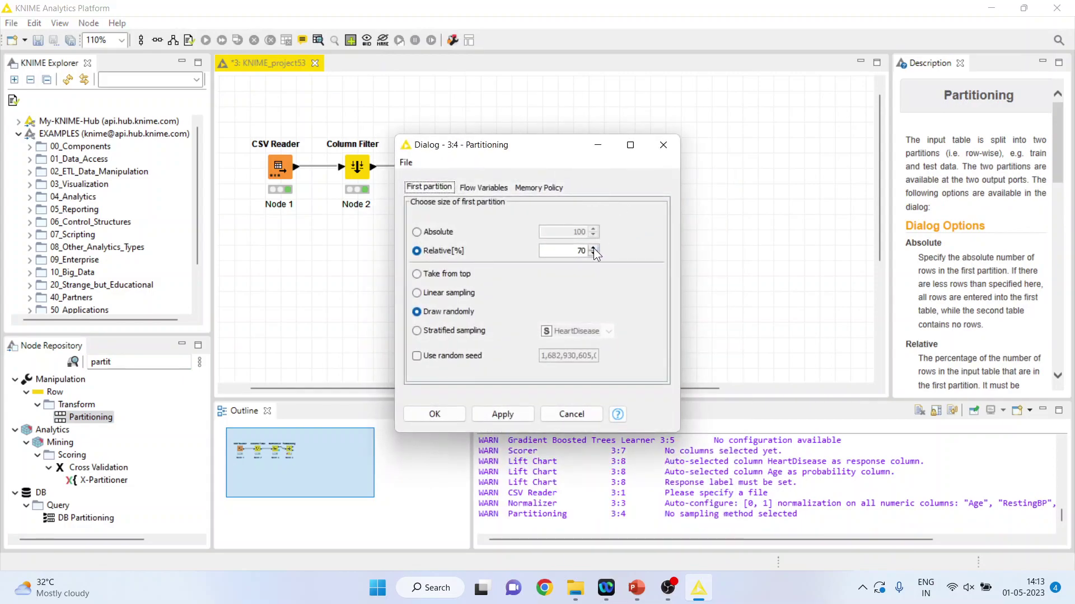
pyautogui.click(594, 248)
pyautogui.click(593, 248)
pyautogui.click(593, 248)
pyautogui.click(593, 248)
pyautogui.click(418, 330)
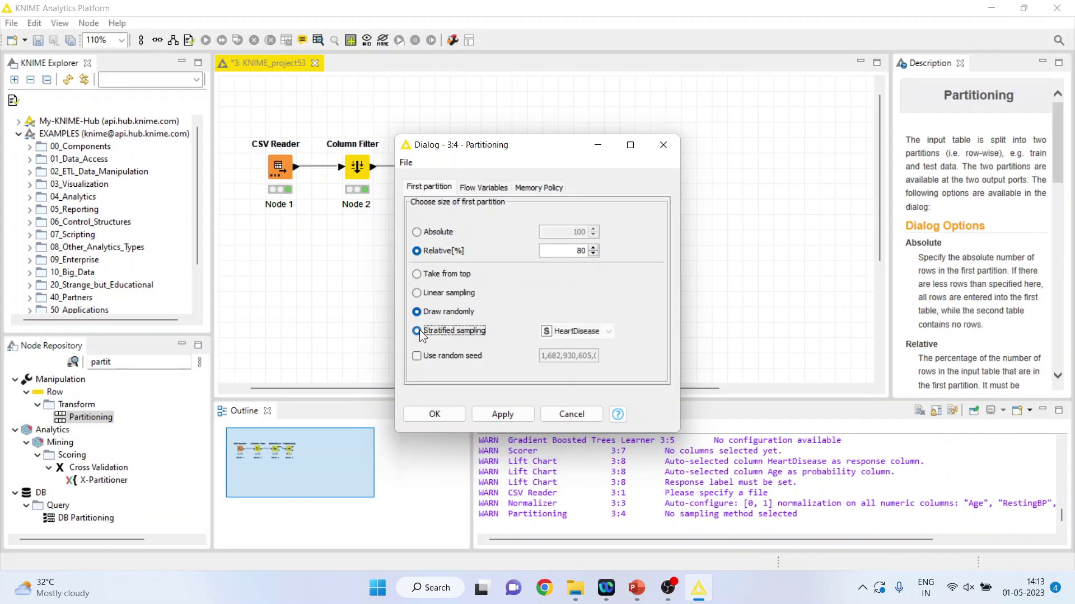
pyautogui.click(451, 413)
pyautogui.rightClick(505, 169)
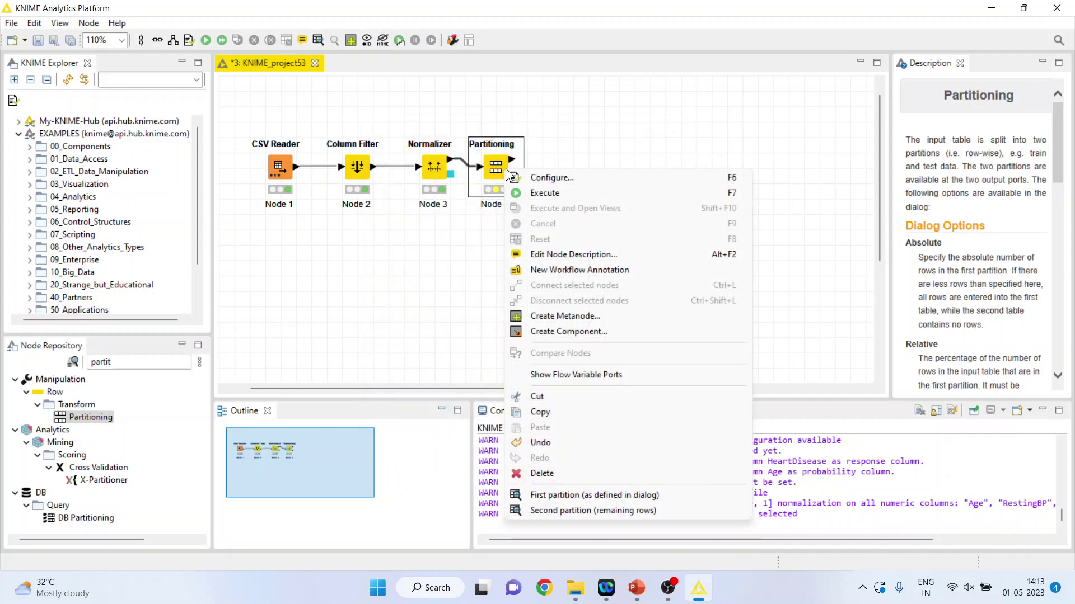
pyautogui.click(536, 194)
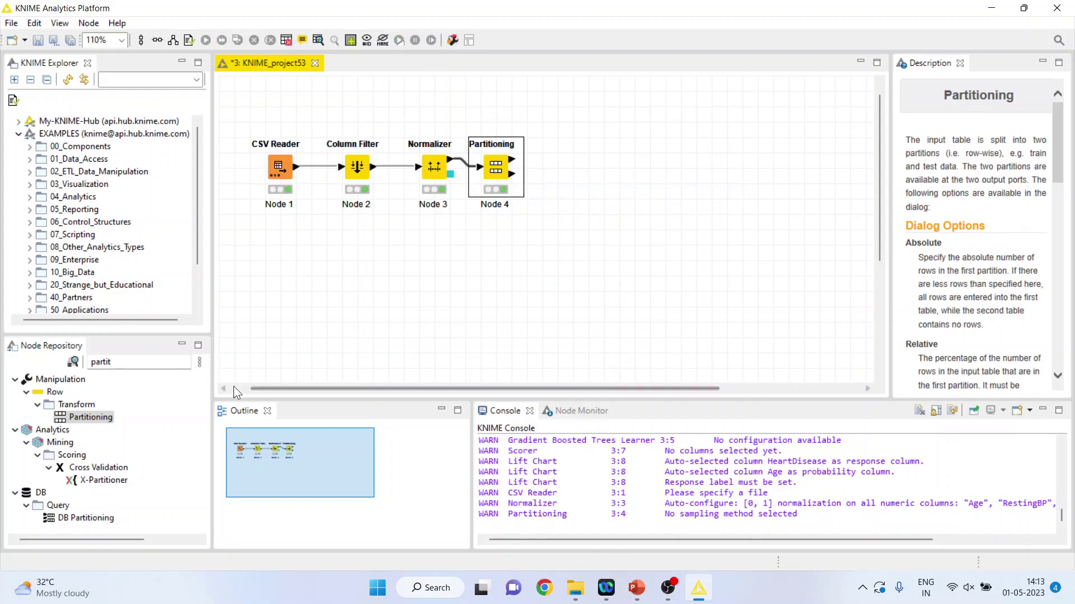
# Add a Gradient Boosted Trees Learner above the chain targeting HeartDisease, and execute it.
pyautogui.click(129, 358)
pyautogui.press('BackSpace')
pyautogui.press('BackSpace')
pyautogui.press('BackSpace')
pyautogui.press('BackSpace')
pyautogui.press('BackSpace')
pyautogui.press('BackSpace')
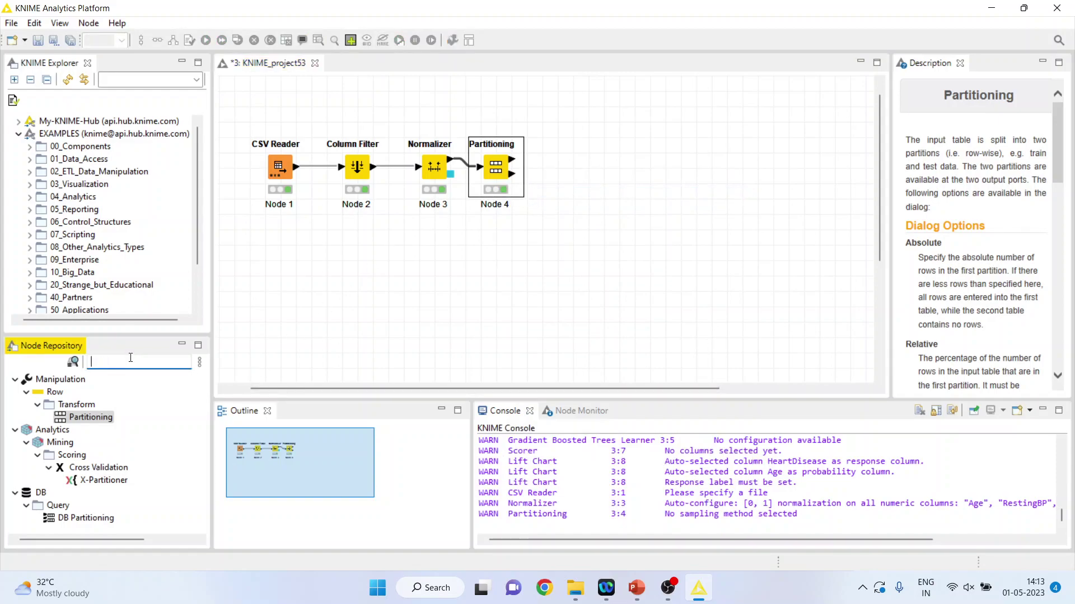
pyautogui.write('gradient')
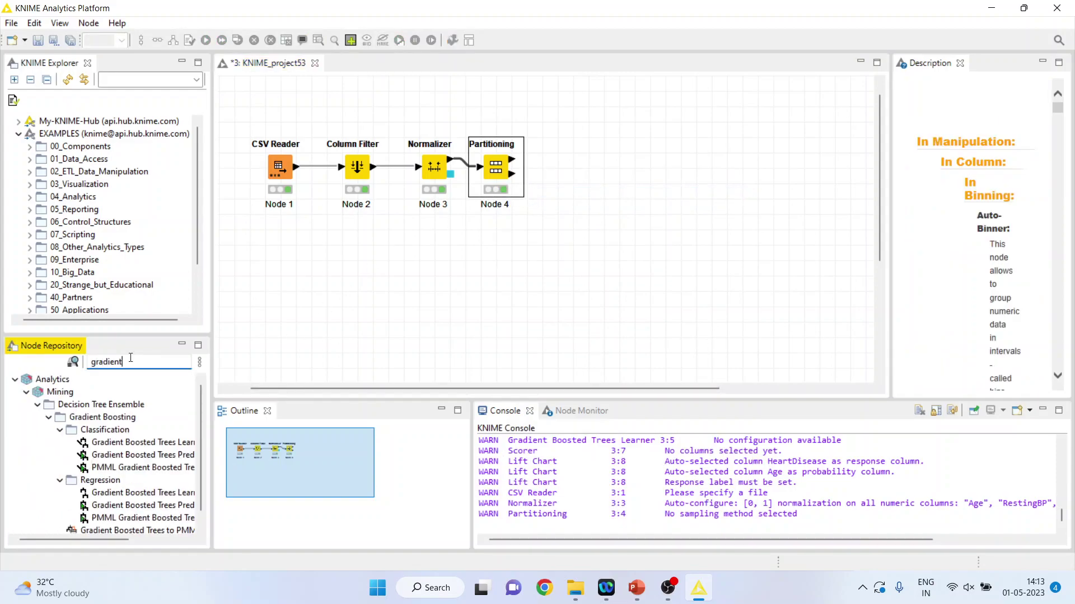
pyautogui.doubleClick(143, 442)
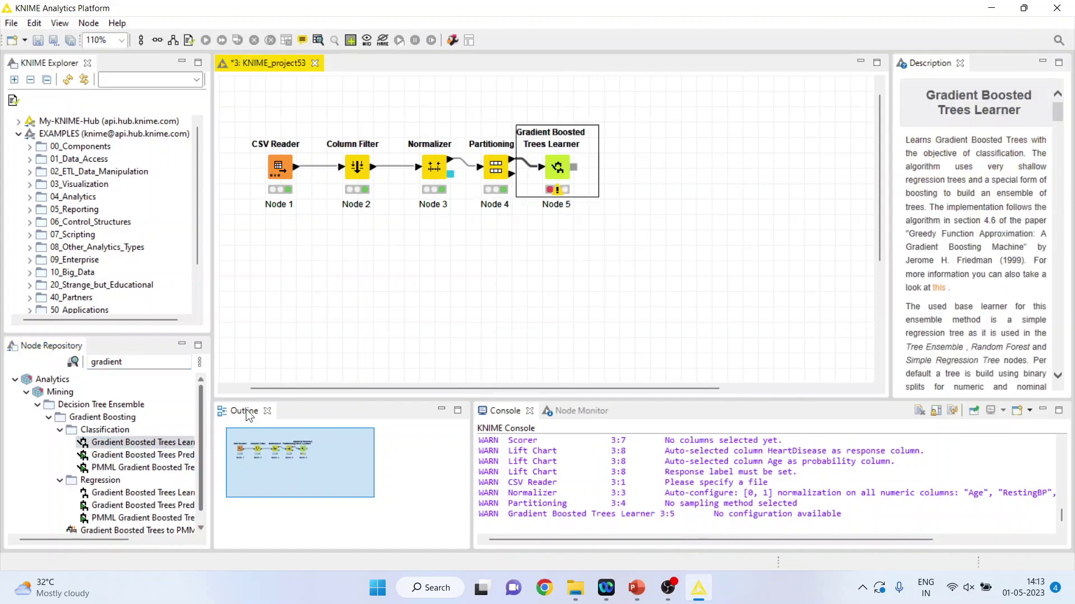
pyautogui.moveTo(573, 157); pyautogui.dragTo(599, 110)
pyautogui.rightClick(588, 119)
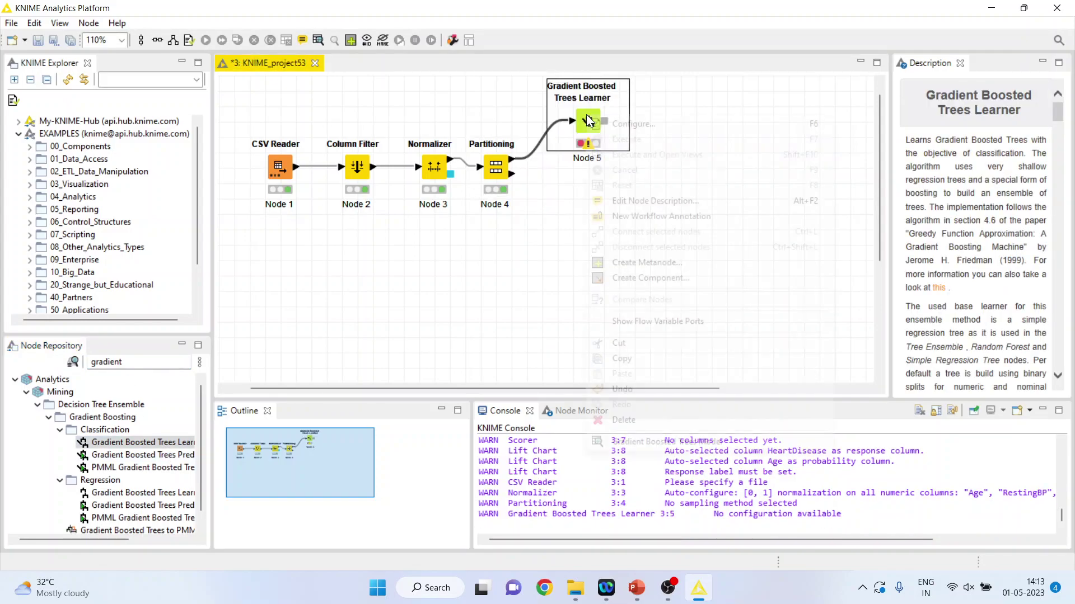
pyautogui.click(609, 124)
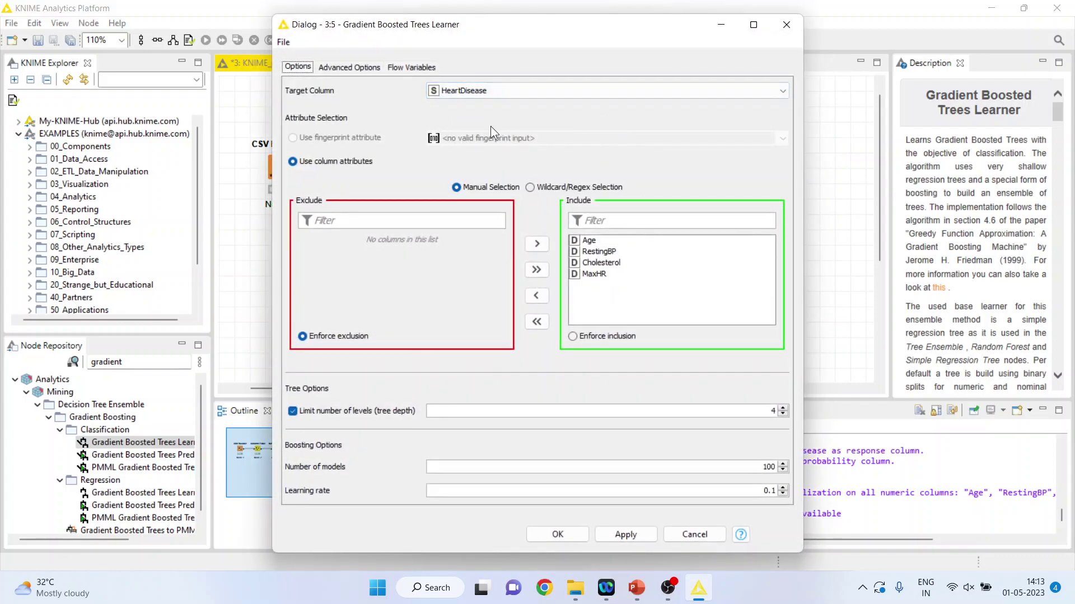
pyautogui.click(573, 532)
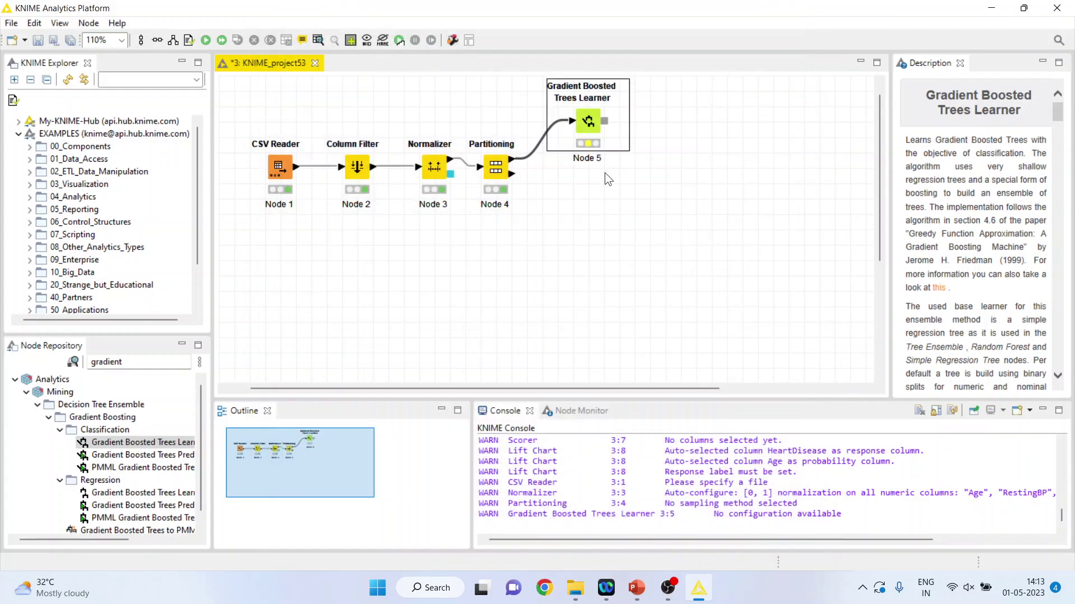
pyautogui.rightClick(588, 121)
pyautogui.click(626, 151)
# Add a Gradient Boosted Trees Predictor fed by the test partition, with a custom prediction column name, and run it.
pyautogui.doubleClick(183, 455)
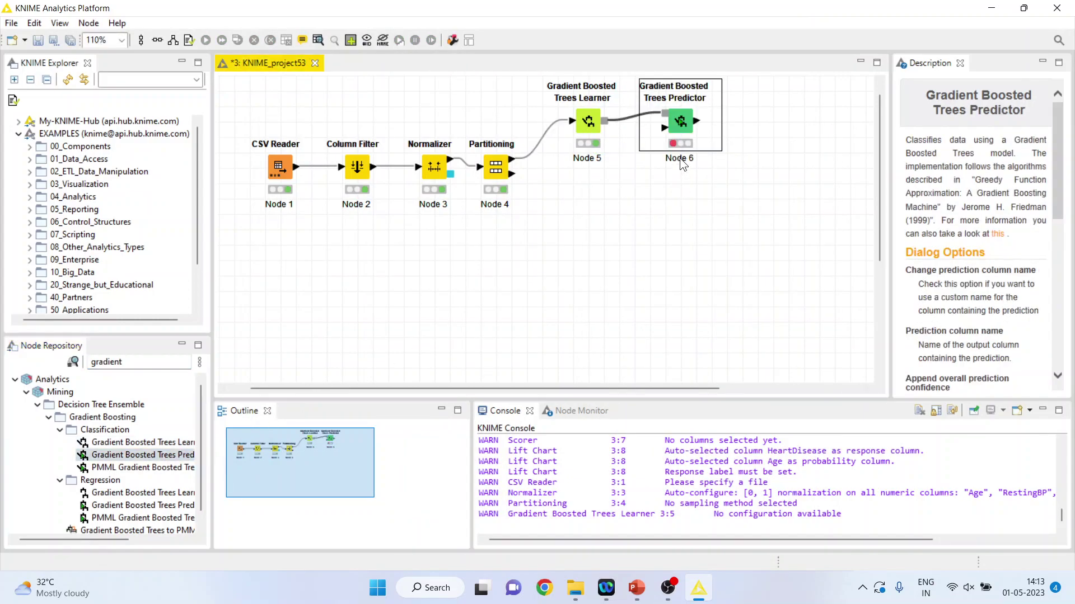
pyautogui.moveTo(680, 114); pyautogui.dragTo(678, 178)
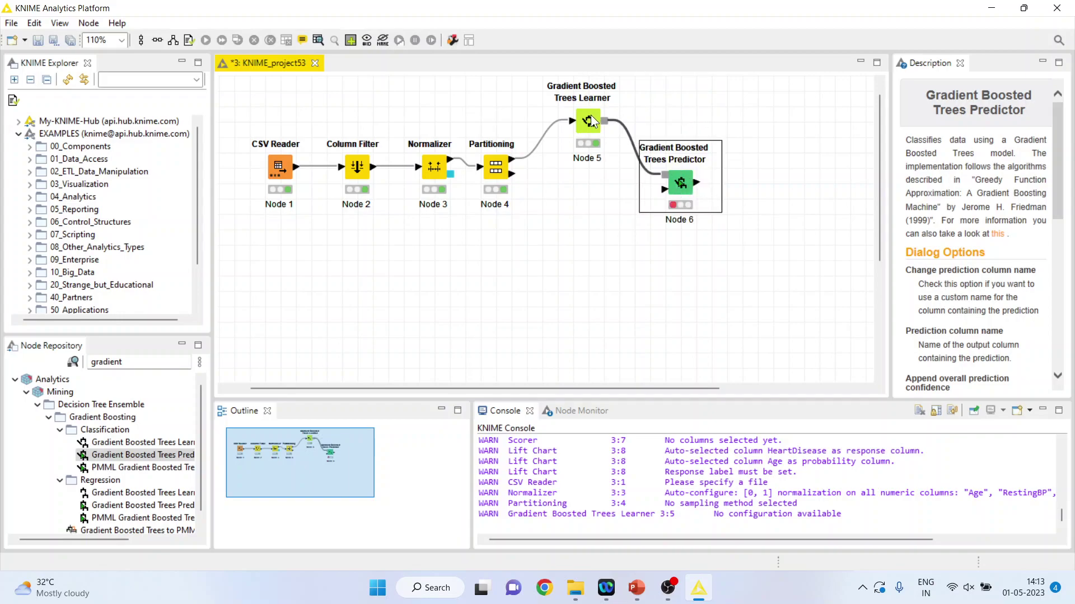
pyautogui.moveTo(512, 175); pyautogui.dragTo(664, 189)
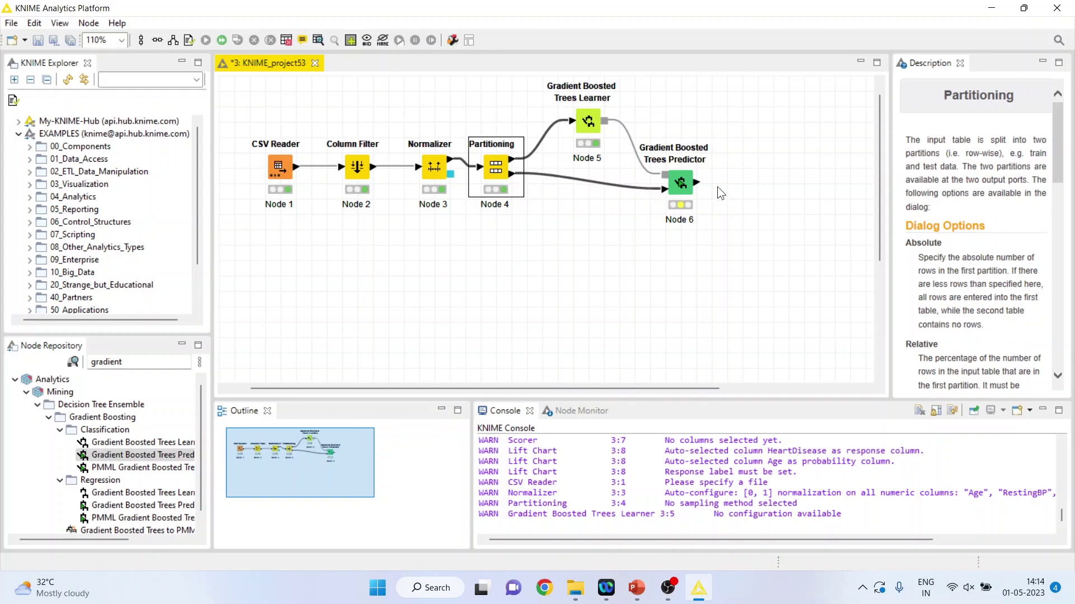
pyautogui.rightClick(689, 186)
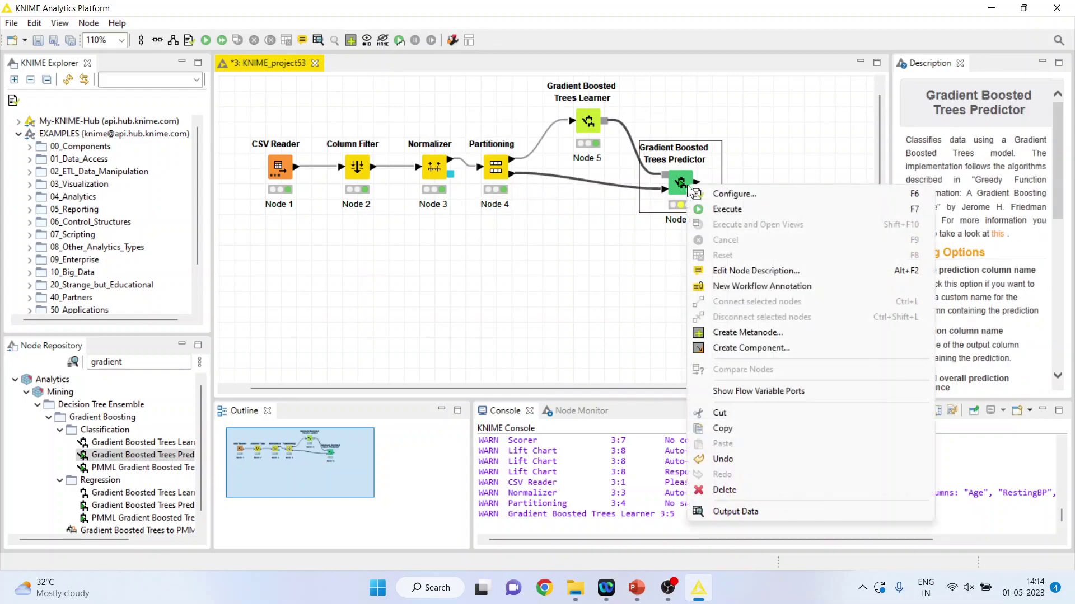
pyautogui.click(728, 195)
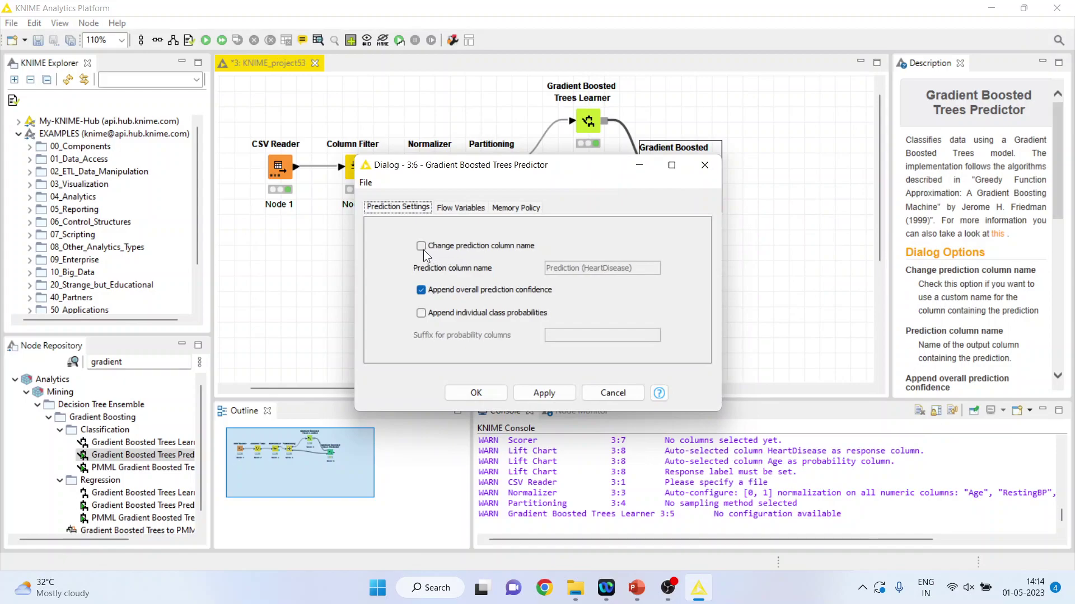
pyautogui.click(421, 247)
pyautogui.click(487, 391)
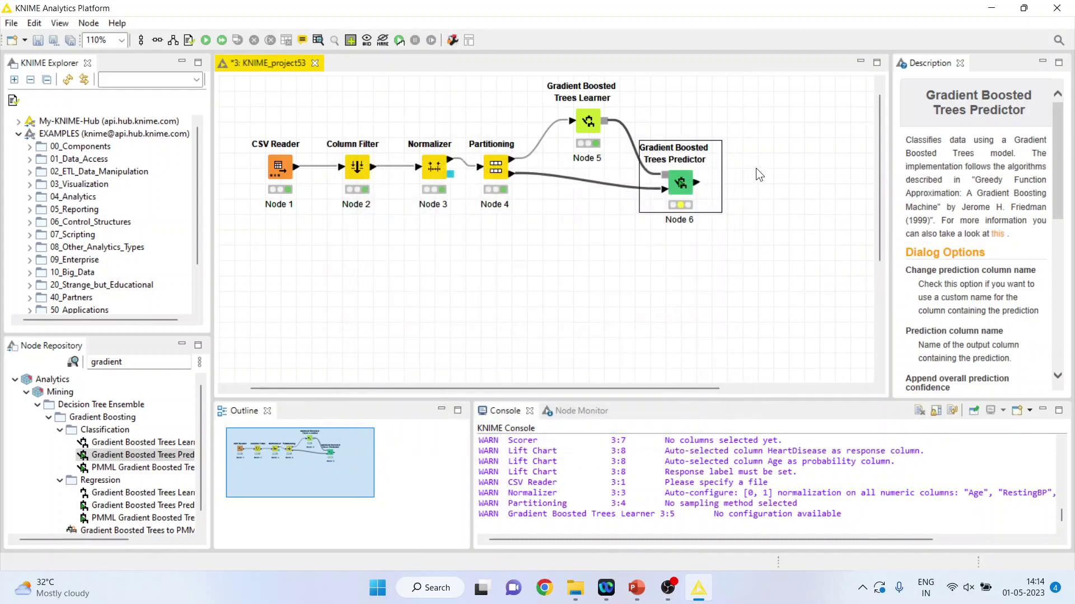
pyautogui.rightClick(689, 186)
pyautogui.click(727, 203)
# Open the predictor output and compare Prediction (HeartDisease) against the actual HeartDisease values.
pyautogui.rightClick(687, 189)
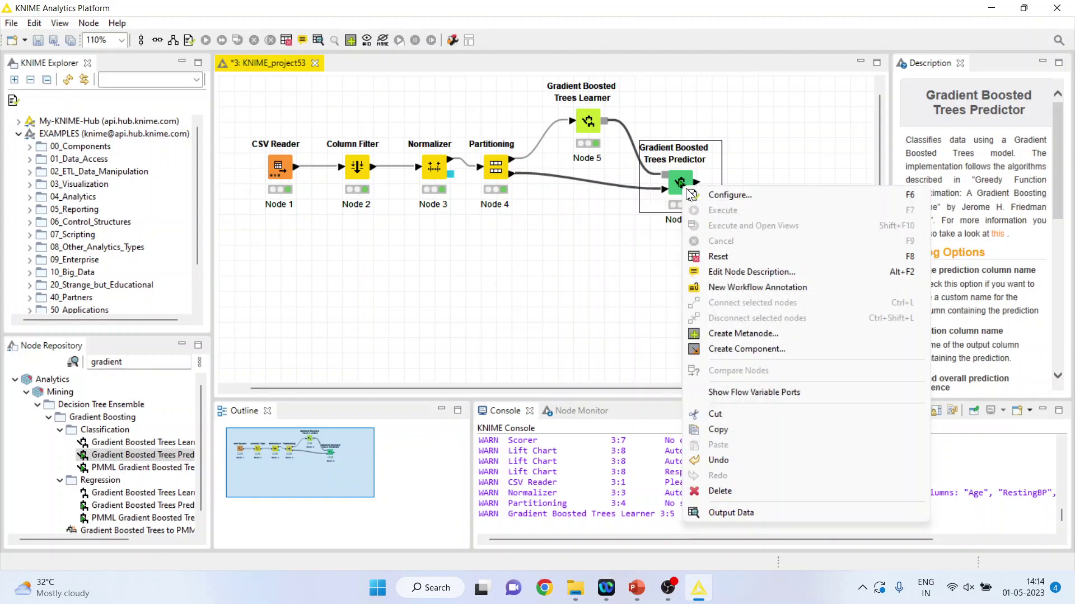
pyautogui.click(749, 511)
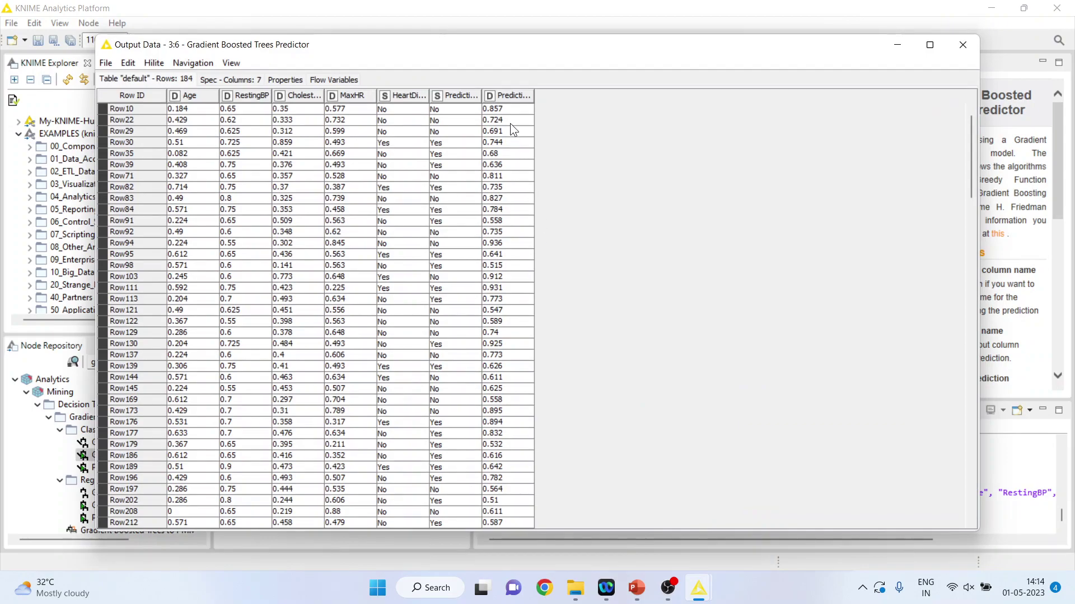
pyautogui.click(468, 120)
pyautogui.hotkey('shift', 'Down')
pyautogui.hotkey('shift', 'Down')
pyautogui.hotkey('shift', 'Down')
pyautogui.hotkey('shift', 'Down')
pyautogui.hotkey('shift', 'Down')
pyautogui.hotkey('shift', 'Down')
pyautogui.hotkey('shift', 'Down')
pyautogui.hotkey('shift', 'Down')
pyautogui.hotkey('shift', 'Down')
pyautogui.hotkey('shift', 'Down')
pyautogui.hotkey('shift', 'Down')
pyautogui.hotkey('shift', 'Down')
pyautogui.hotkey('shift', 'Down')
pyautogui.hotkey('shift', 'Down')
pyautogui.hotkey('shift', 'Down')
pyautogui.hotkey('shift', 'Down')
pyautogui.hotkey('shift', 'Down')
pyautogui.hotkey('shift', 'Down')
pyautogui.hotkey('shift', 'Down')
pyautogui.hotkey('shift', 'Down')
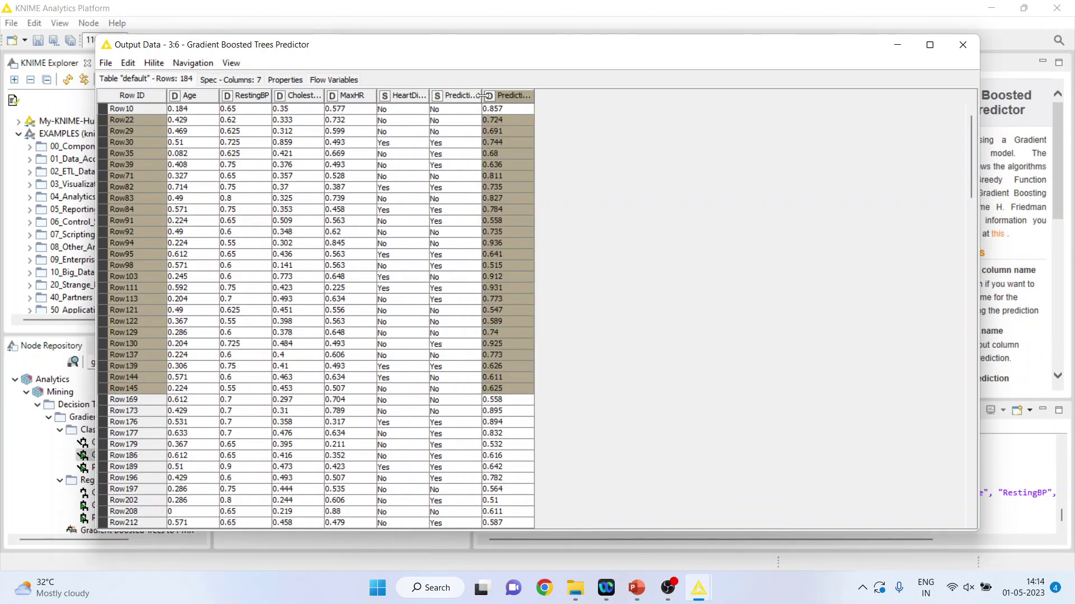
pyautogui.moveTo(482, 95); pyautogui.dragTo(619, 95)
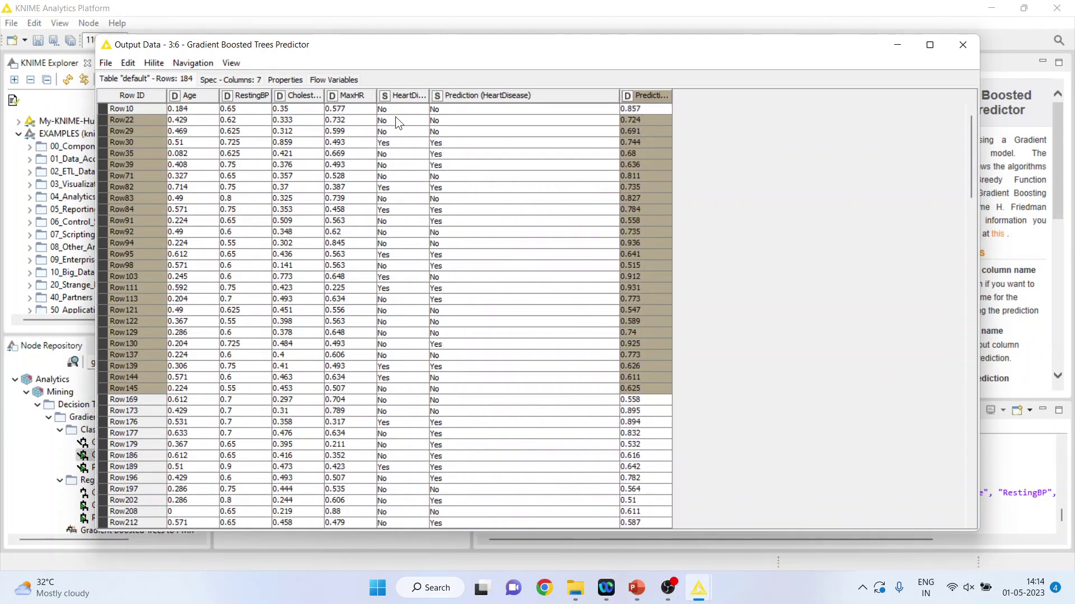
pyautogui.moveTo(395, 119); pyautogui.dragTo(417, 349)
# Close the predictions table and add a Scorer node after the predictor.
pyautogui.click(973, 46)
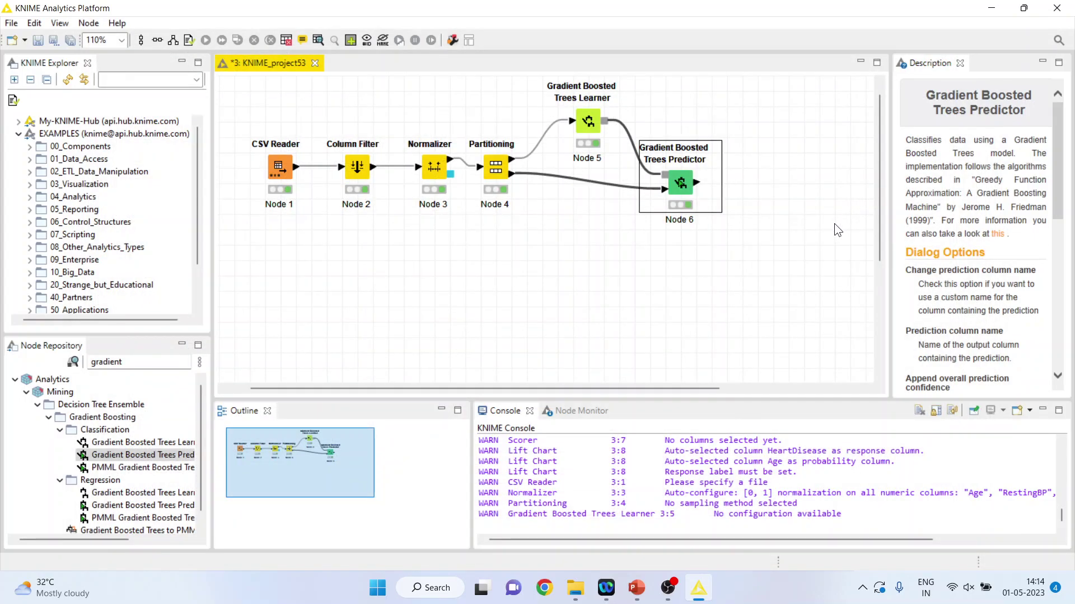
pyautogui.click(136, 361)
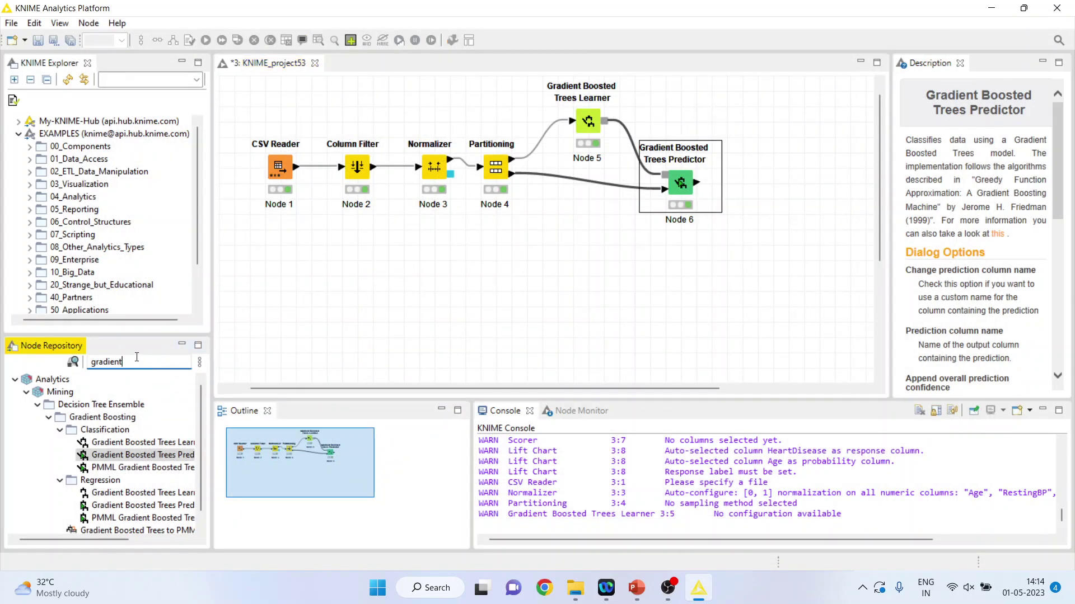
pyautogui.press('BackSpace')
pyautogui.press('BackSpace')
pyautogui.press('BackSpace')
pyautogui.press('BackSpace')
pyautogui.press('BackSpace')
pyautogui.press('BackSpace')
pyautogui.press('BackSpace')
pyautogui.press('BackSpace')
pyautogui.write('scorere')
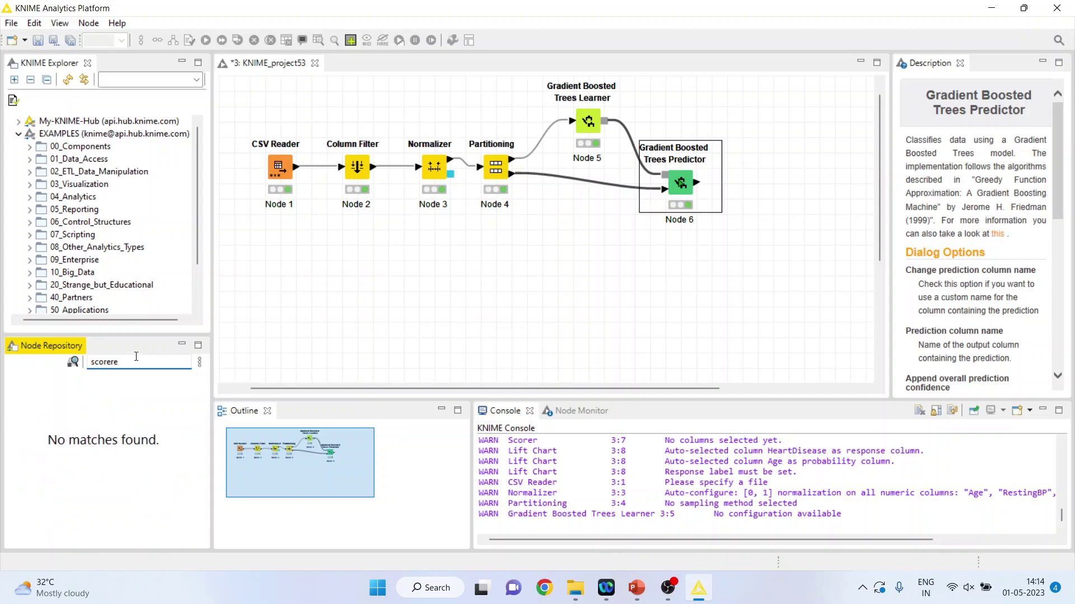
pyautogui.press('BackSpace')
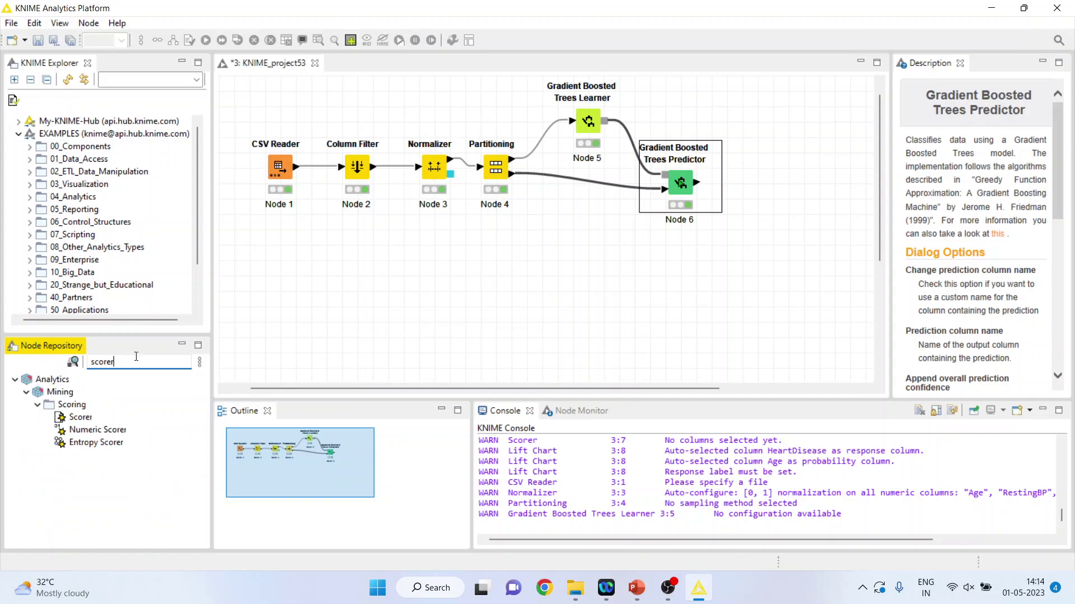
pyautogui.doubleClick(78, 417)
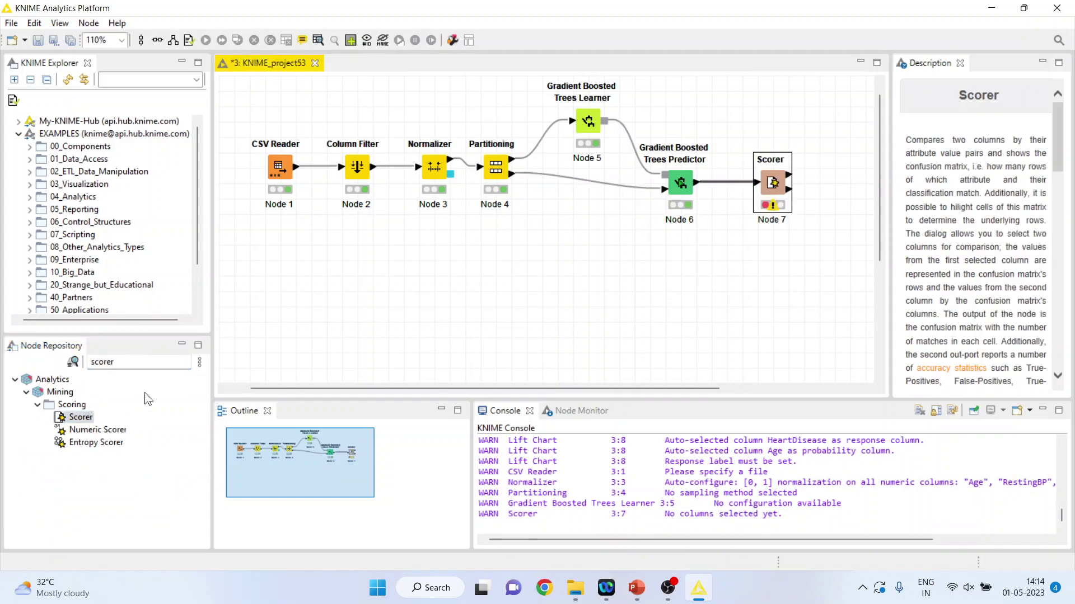
# Set the Scorer's first column to HeartDisease against Prediction (HeartDisease), then execute it.
pyautogui.rightClick(774, 188)
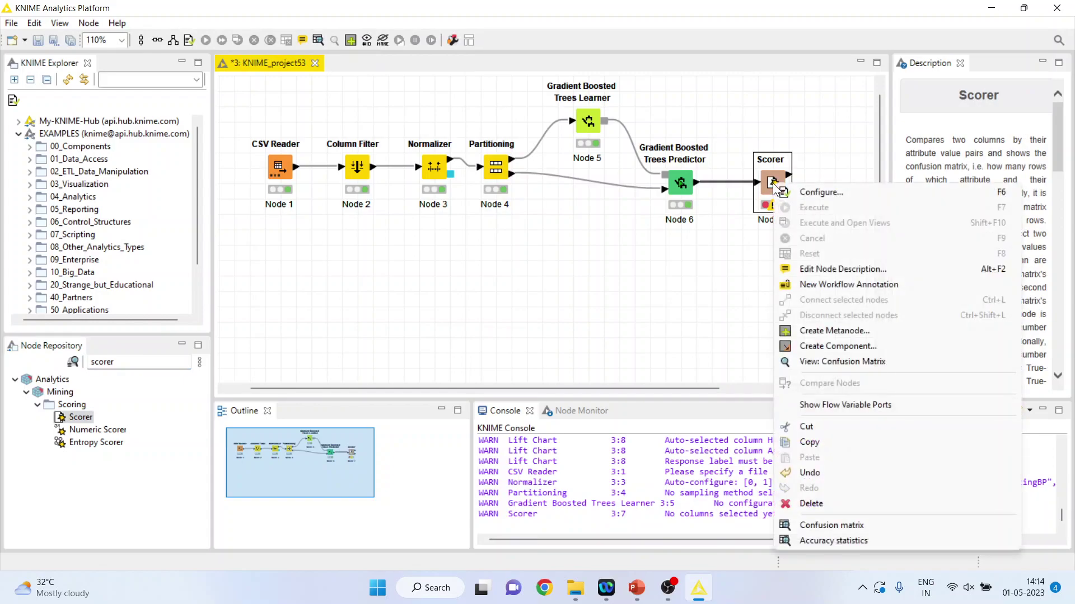
pyautogui.click(807, 190)
pyautogui.click(477, 208)
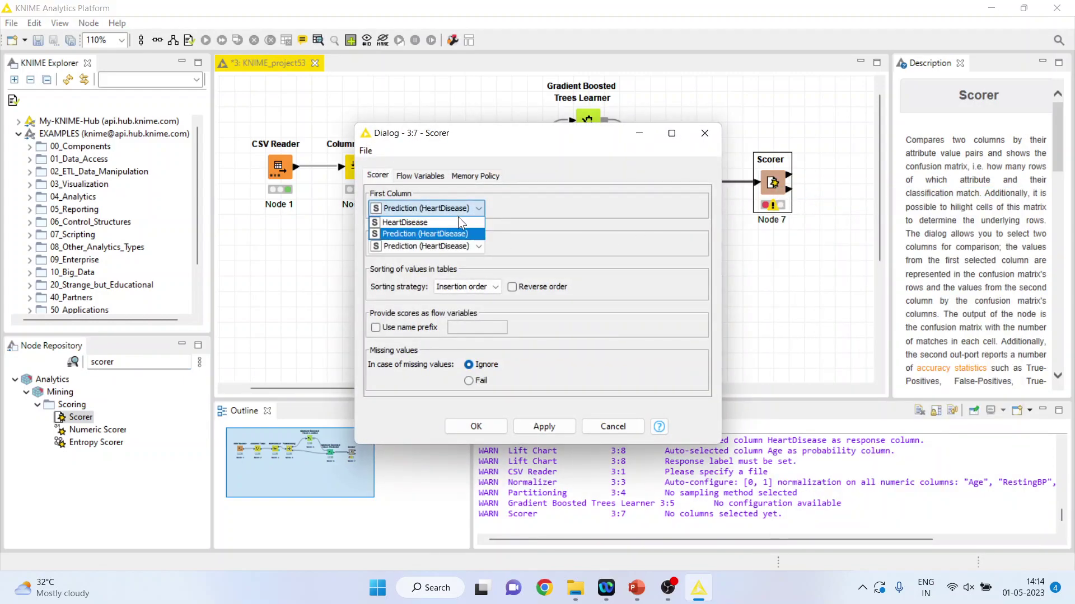
pyautogui.click(455, 229)
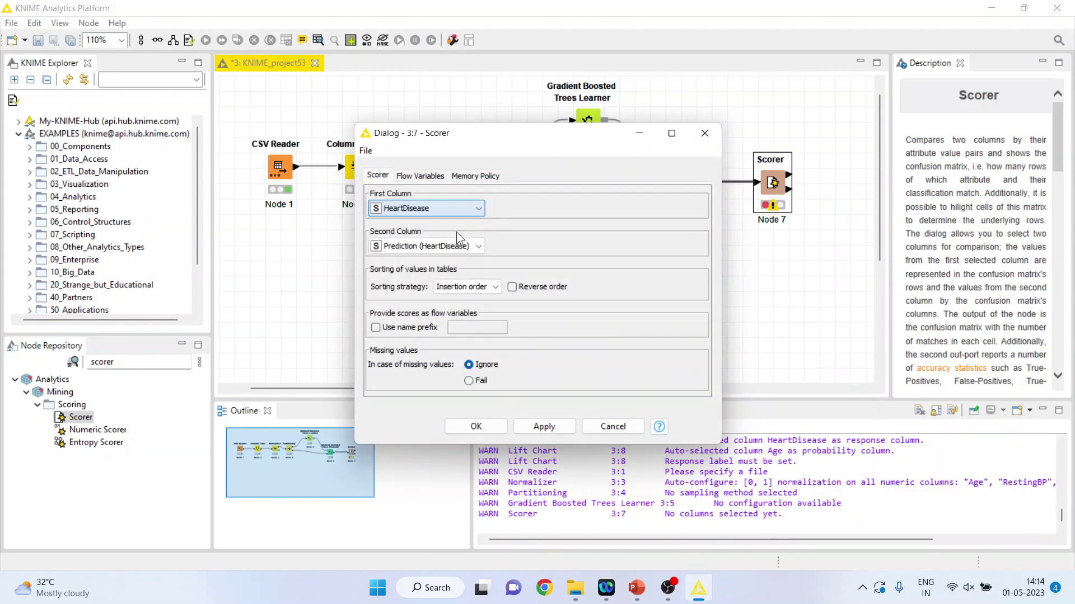
pyautogui.click(480, 429)
pyautogui.rightClick(774, 184)
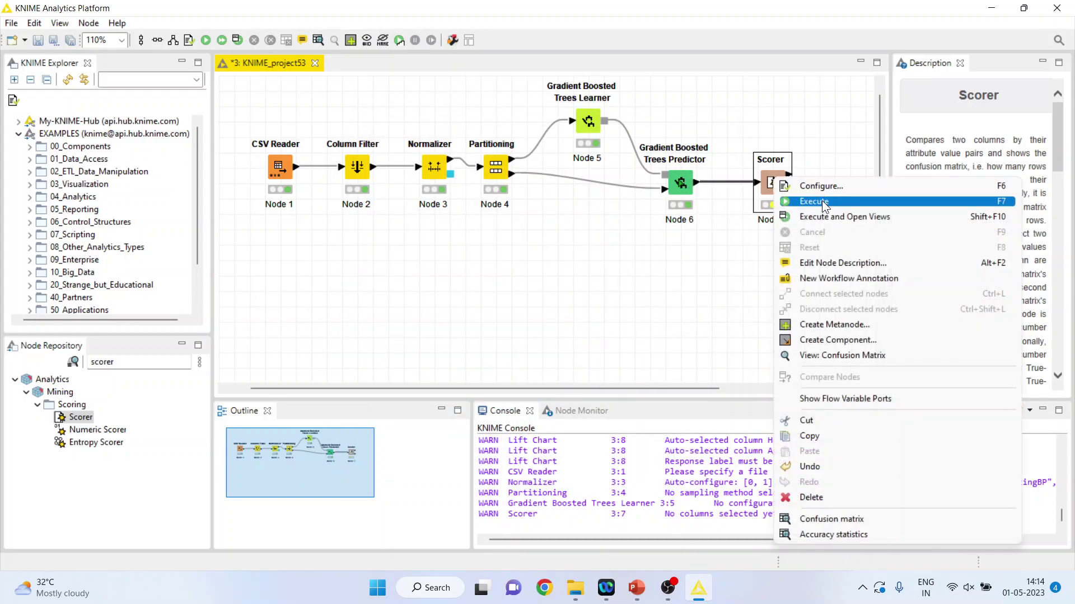
pyautogui.click(821, 200)
pyautogui.moveTo(747, 181); pyautogui.dragTo(747, 181)
pyautogui.rightClick(748, 182)
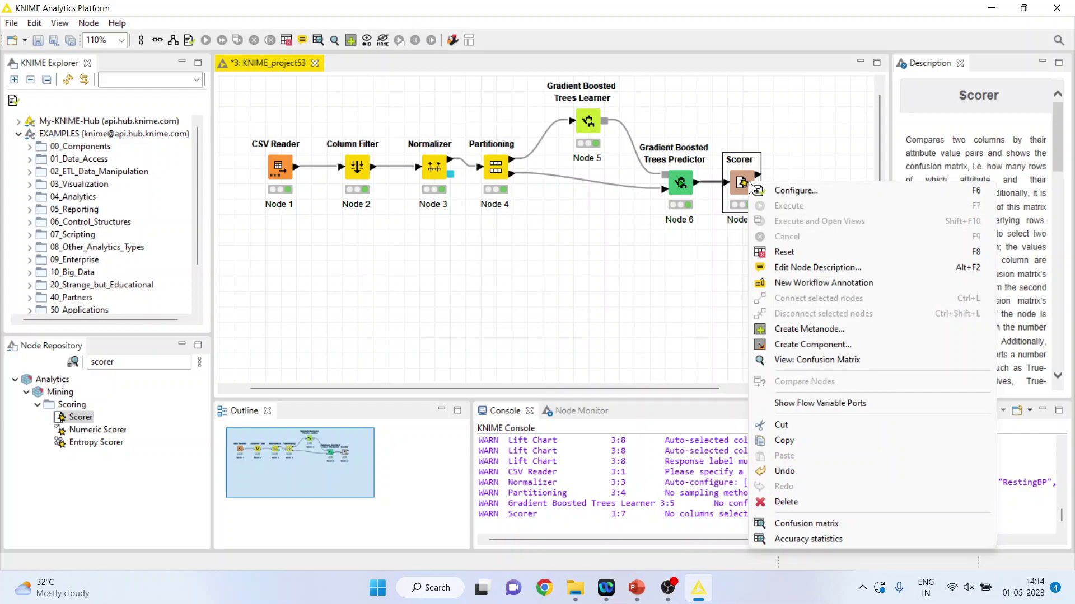
pyautogui.click(830, 360)
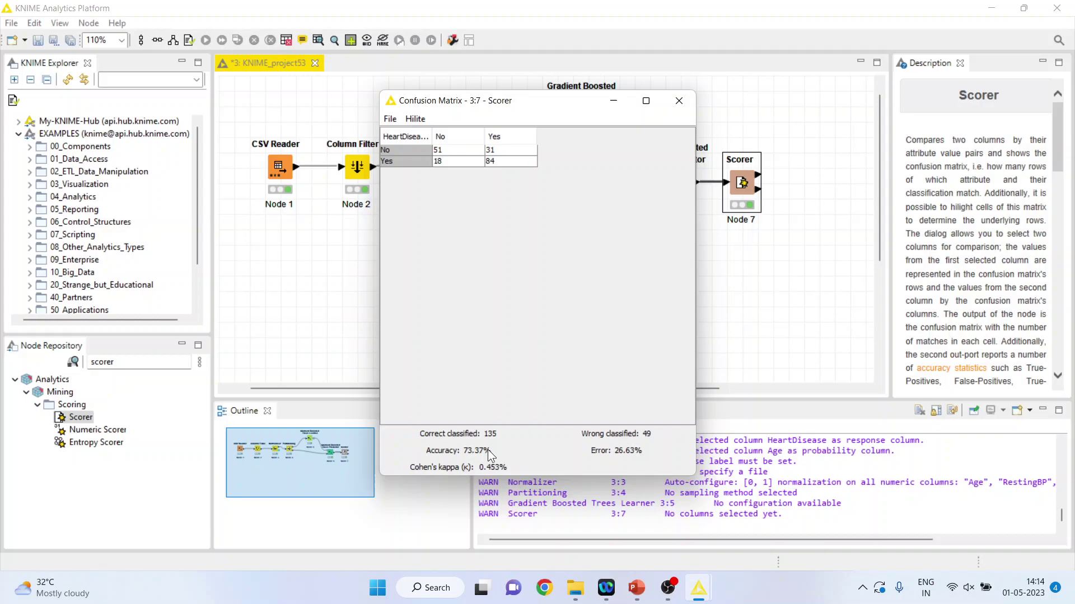
pyautogui.click(445, 149)
pyautogui.click(499, 164)
pyautogui.click(673, 98)
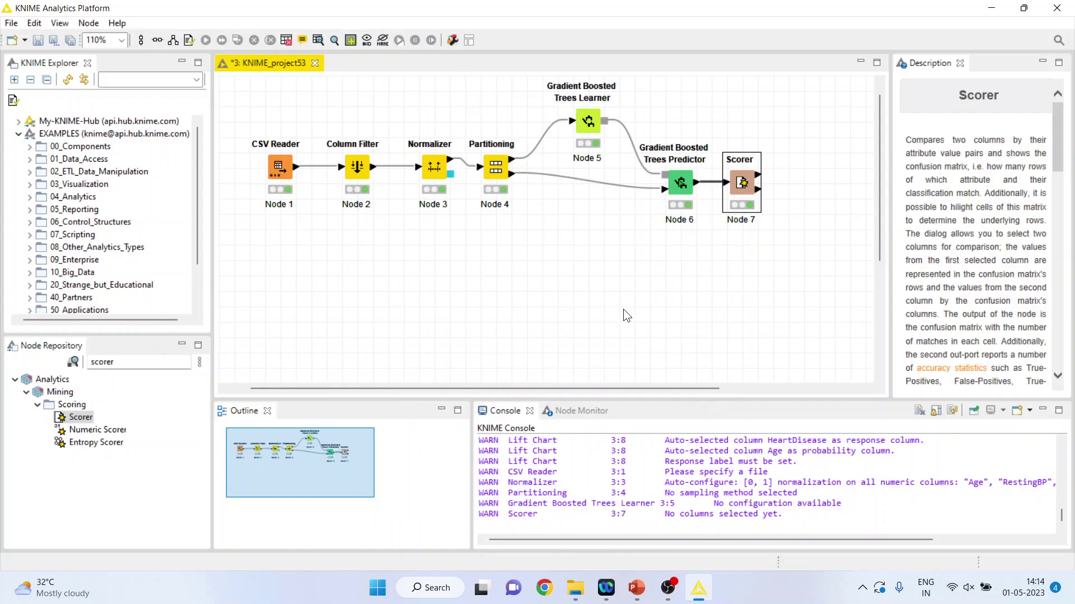
# Copy the CSV Reader node and paste a duplicate as Node 8.
pyautogui.moveTo(237, 115); pyautogui.dragTo(531, 224)
pyautogui.rightClick(349, 159)
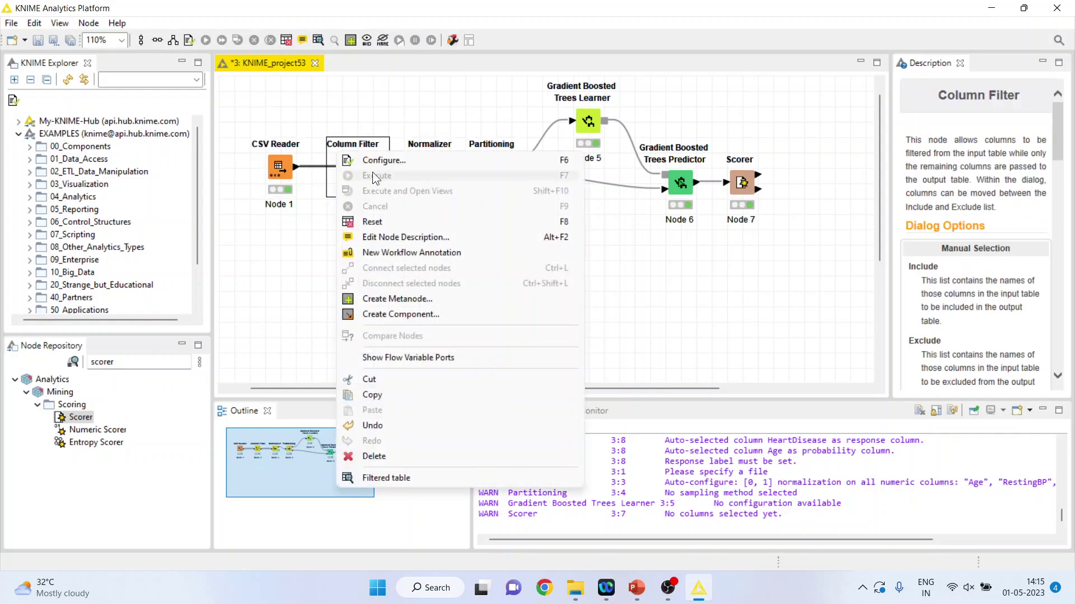
pyautogui.click(263, 189)
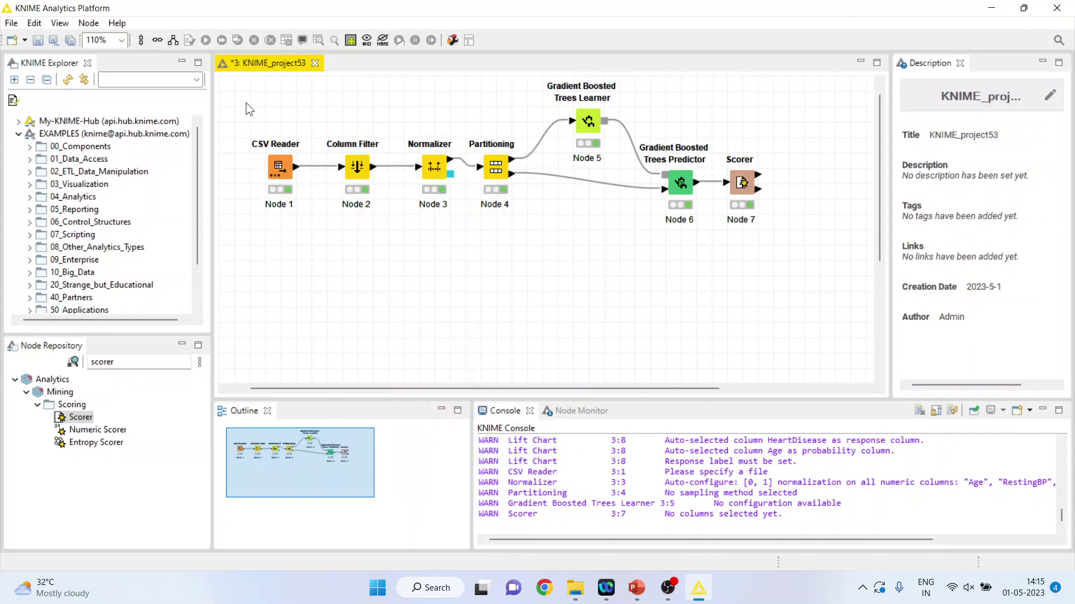
pyautogui.moveTo(246, 103); pyautogui.dragTo(480, 228)
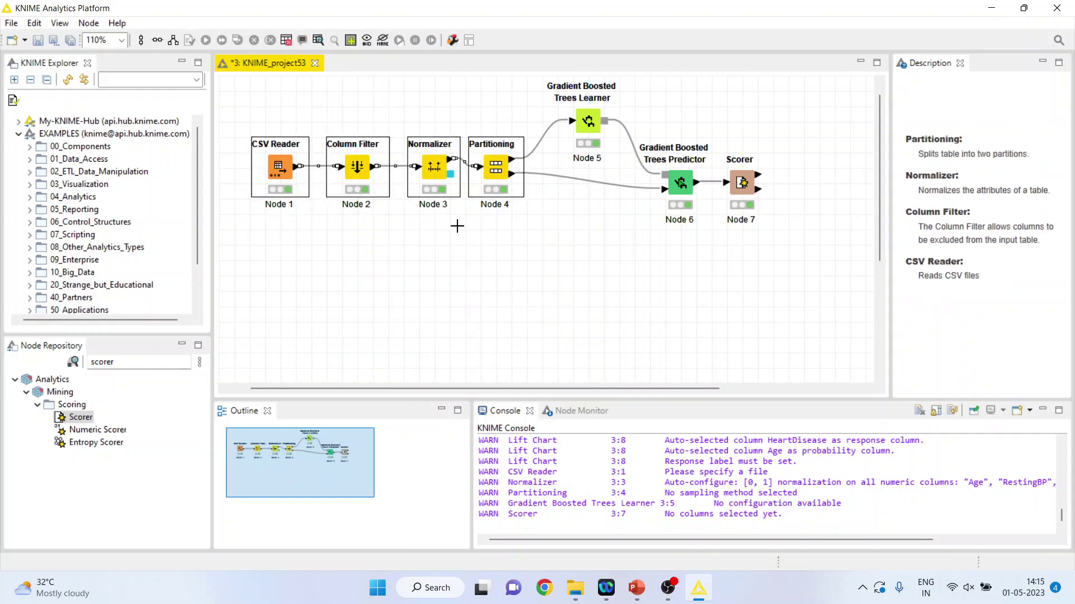
pyautogui.moveTo(239, 121); pyautogui.dragTo(464, 232)
pyautogui.rightClick(420, 154)
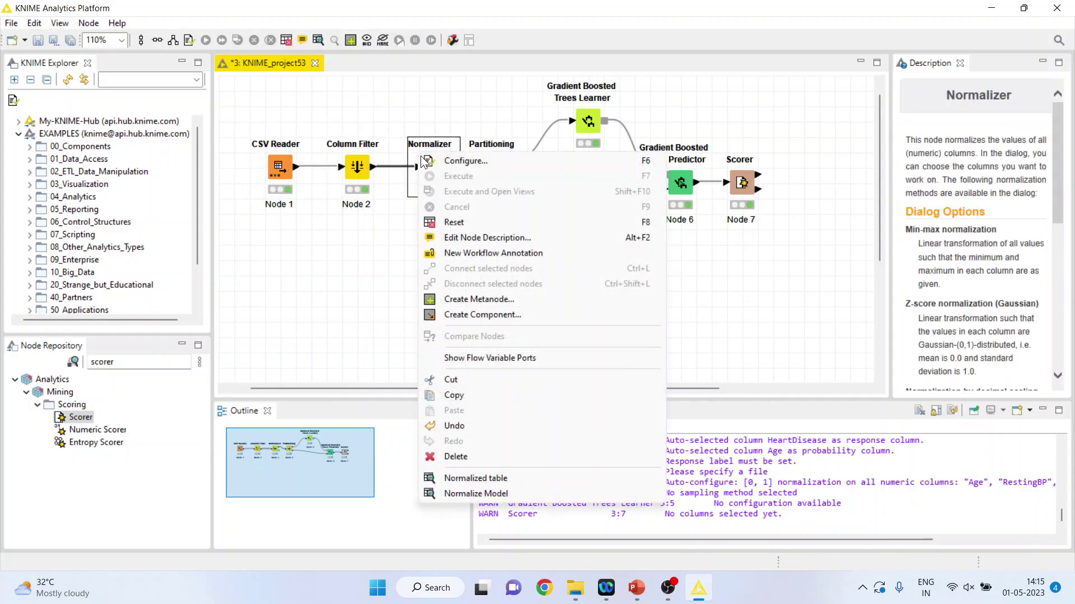
pyautogui.click(277, 174)
pyautogui.rightClick(280, 169)
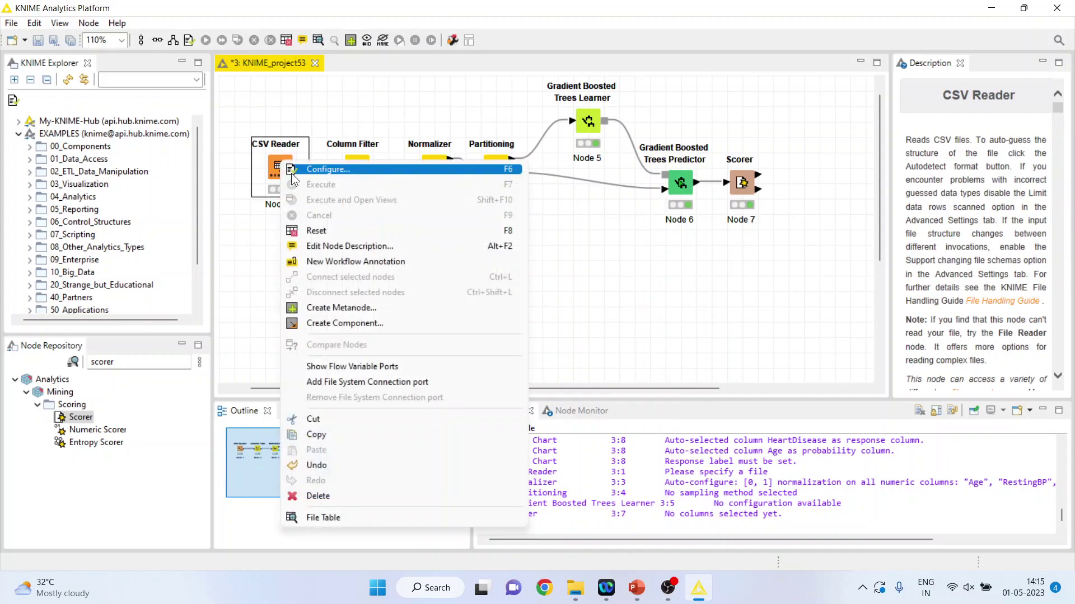
pyautogui.click(341, 430)
pyautogui.click(261, 332)
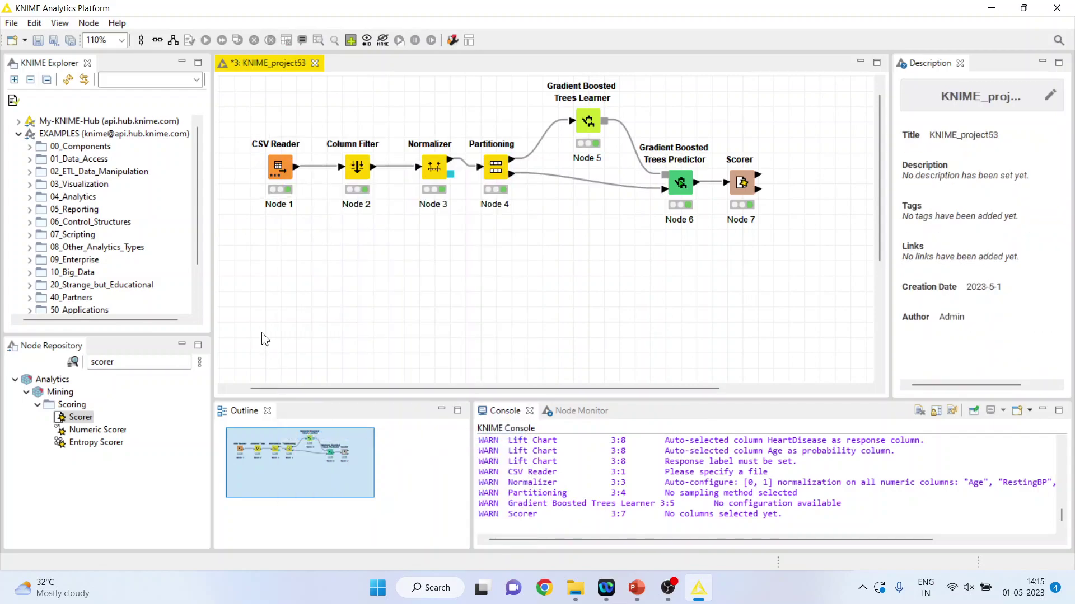
pyautogui.hotkey('ctrl', 'v')
# Copy and paste the Column Filter and Normalizer nodes as Nodes 9 and 10.
pyautogui.click(352, 175)
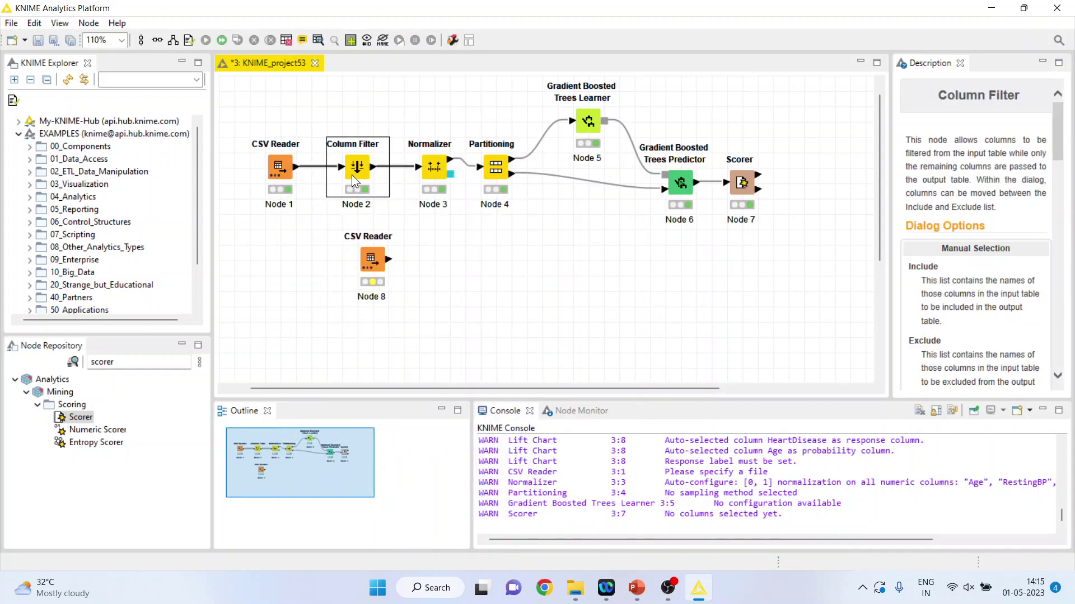
pyautogui.rightClick(352, 174)
pyautogui.click(428, 417)
pyautogui.hotkey('ctrl', 'v')
pyautogui.click(423, 177)
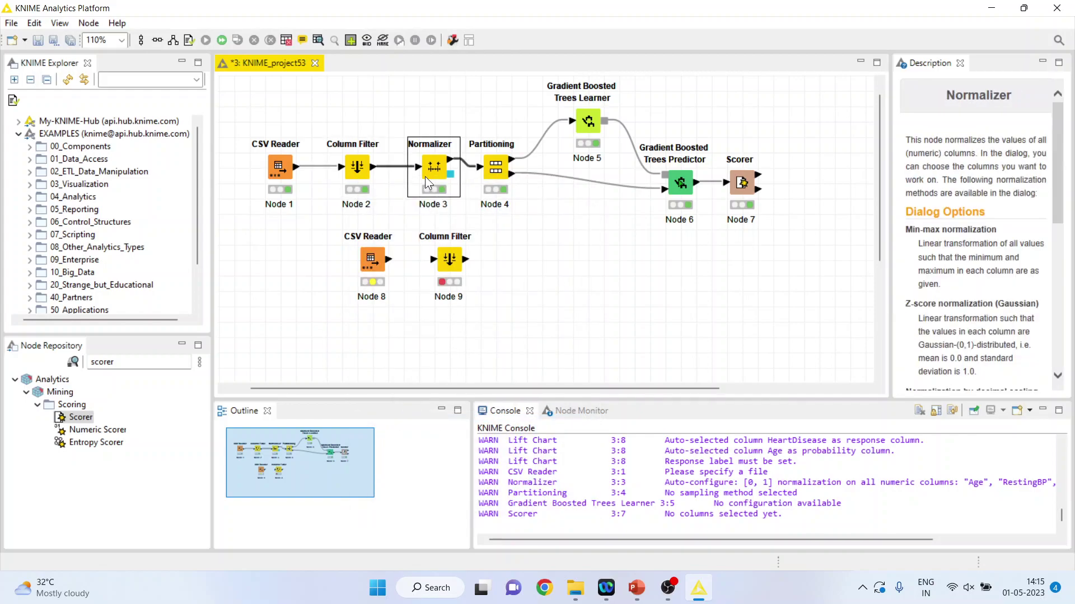
pyautogui.rightClick(425, 176)
pyautogui.click(488, 421)
pyautogui.hotkey('ctrl', 'v')
# Arrange Nodes 8–10 into an aligned row below the original chain.
pyautogui.moveTo(378, 267); pyautogui.dragTo(301, 291)
pyautogui.moveTo(448, 263); pyautogui.dragTo(383, 300)
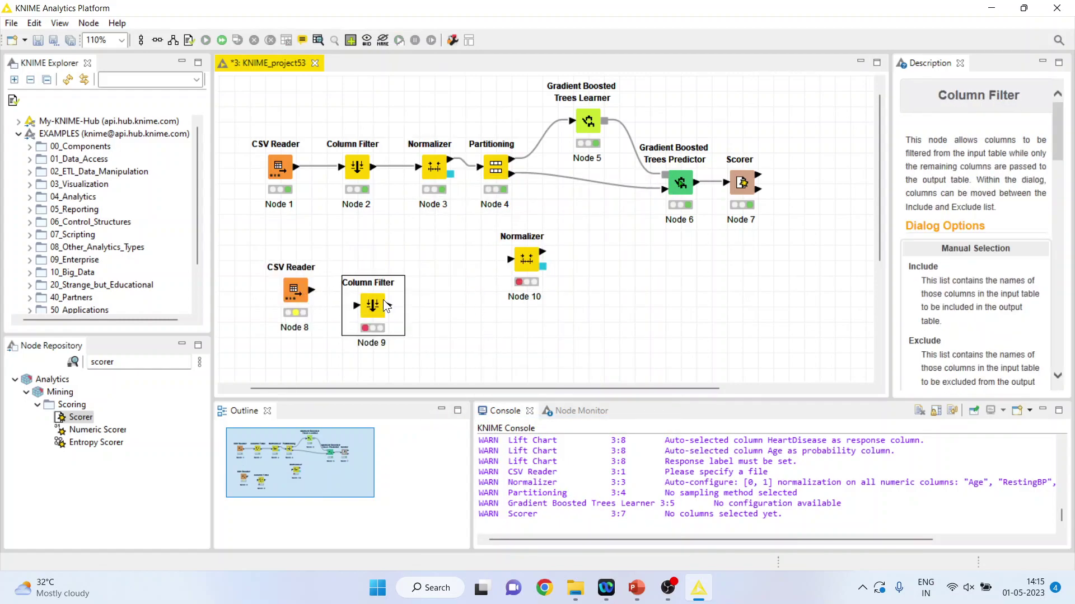
pyautogui.moveTo(525, 261); pyautogui.dragTo(457, 293)
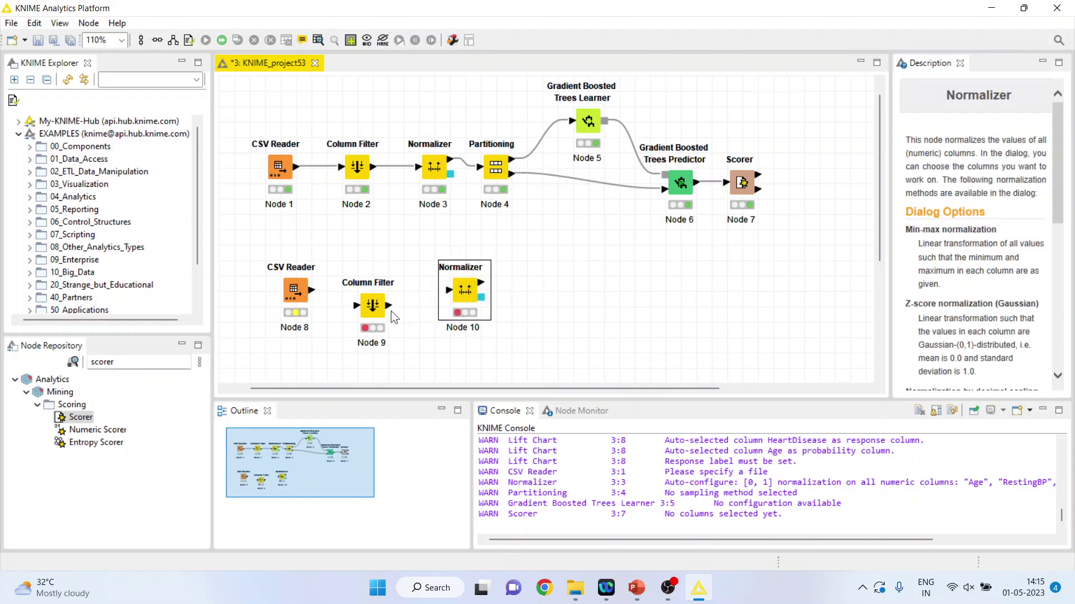
pyautogui.moveTo(378, 303); pyautogui.dragTo(377, 287)
# Point CSV Reader Node 8 at heart1(test).csv and run it.
pyautogui.click(291, 293)
pyautogui.doubleClick(292, 294)
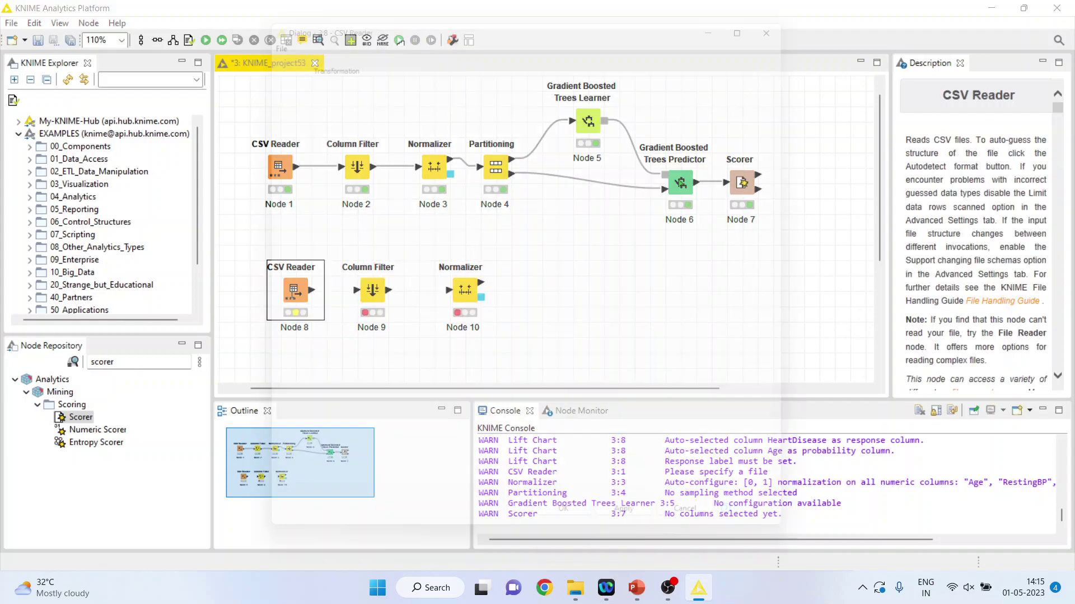
pyautogui.click(738, 140)
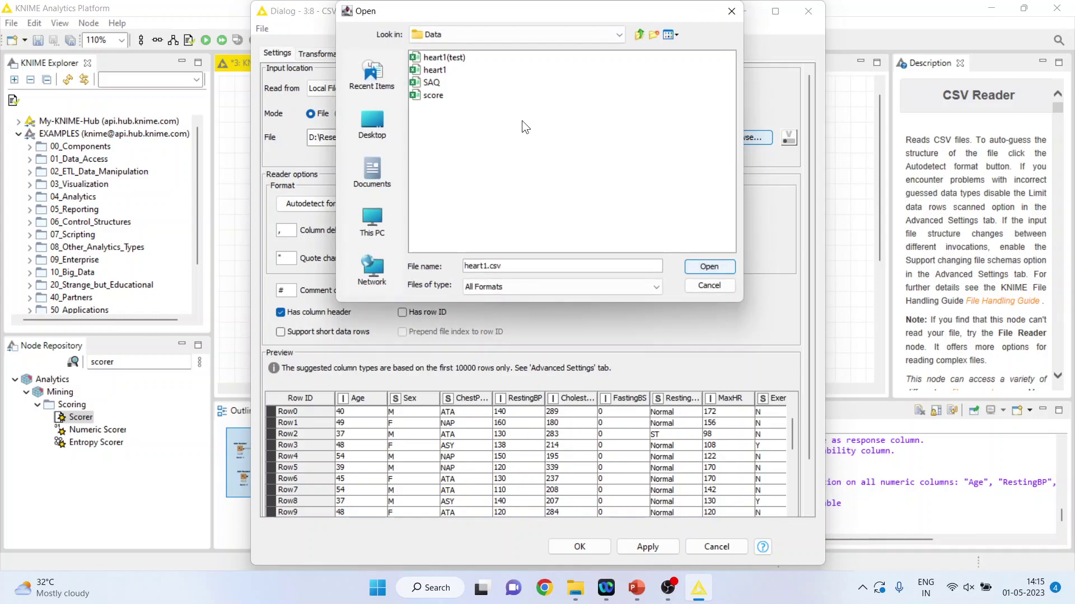
pyautogui.click(445, 56)
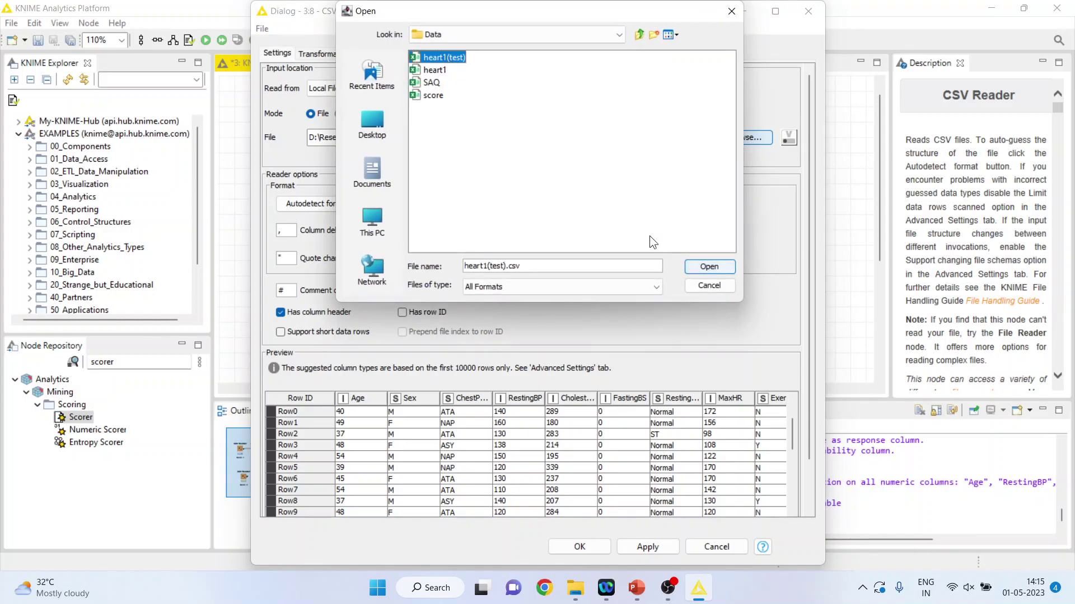
pyautogui.click(707, 267)
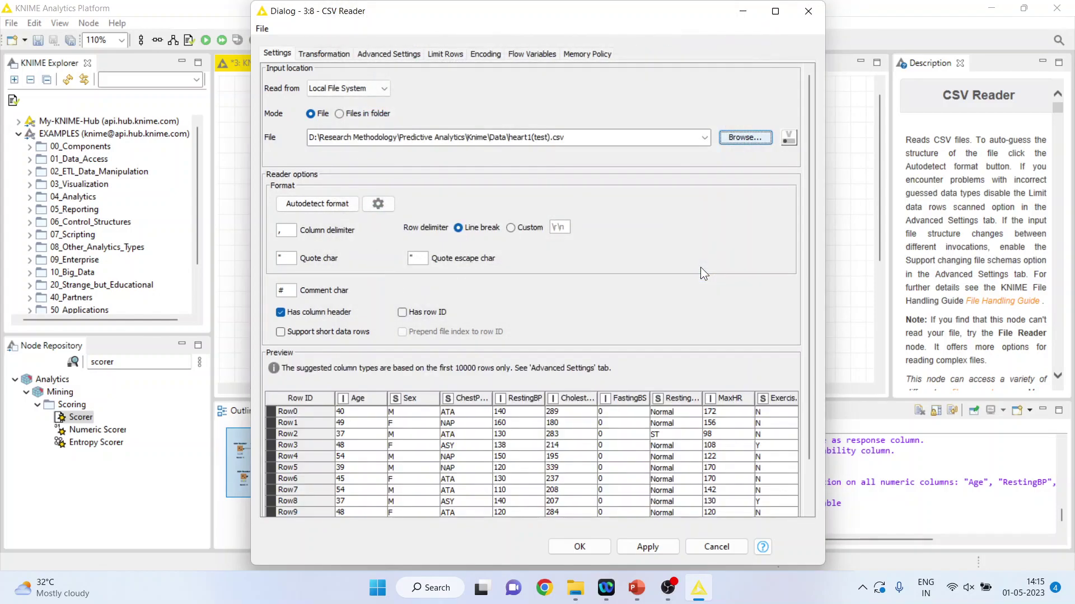
pyautogui.click(597, 545)
pyautogui.rightClick(301, 291)
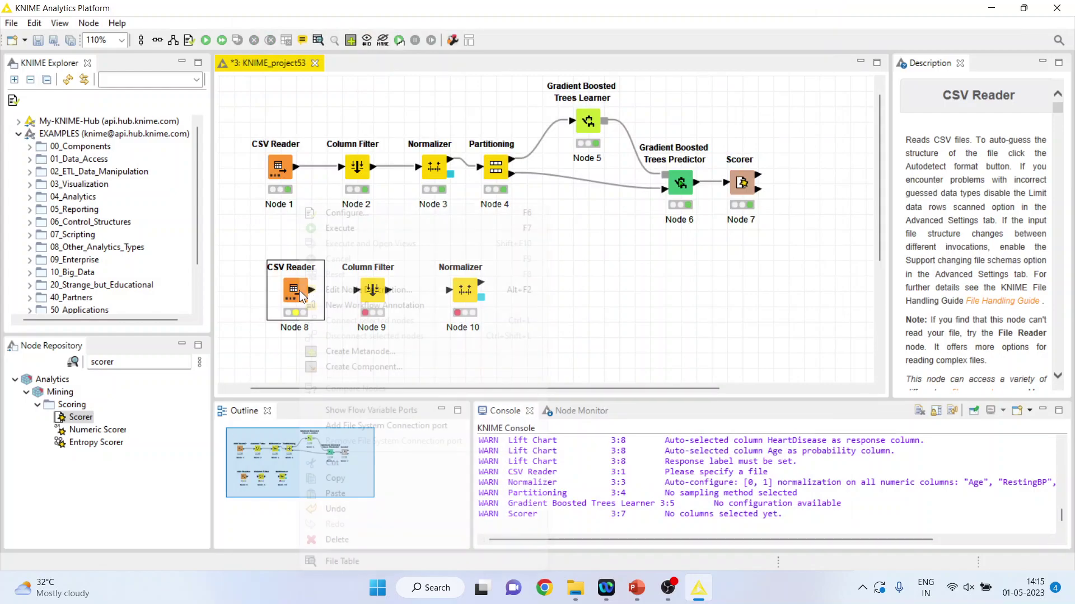
pyautogui.click(340, 229)
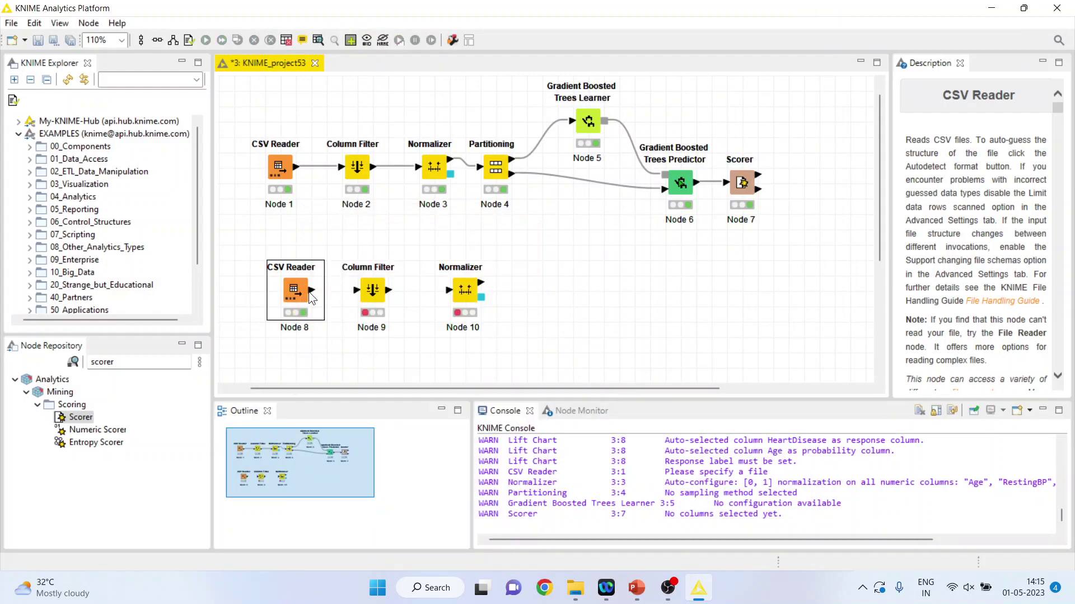
# Connect Node 8 to Column Filter Node 9, run it, and check its 10-row, 5-column output table.
pyautogui.moveTo(311, 291); pyautogui.dragTo(381, 291)
pyautogui.click(375, 294)
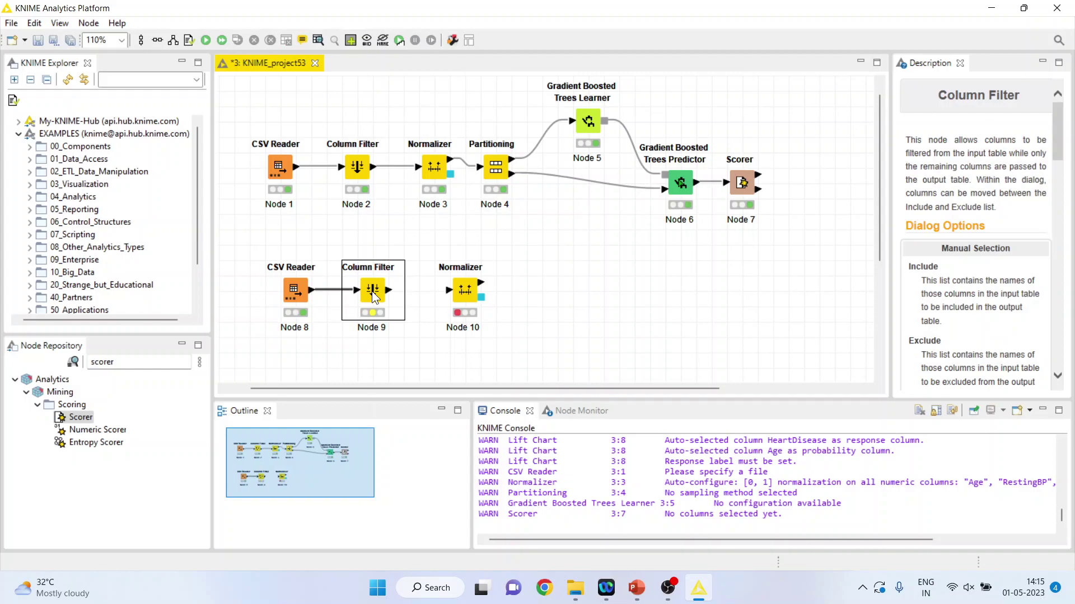
pyautogui.rightClick(376, 290)
pyautogui.click(414, 259)
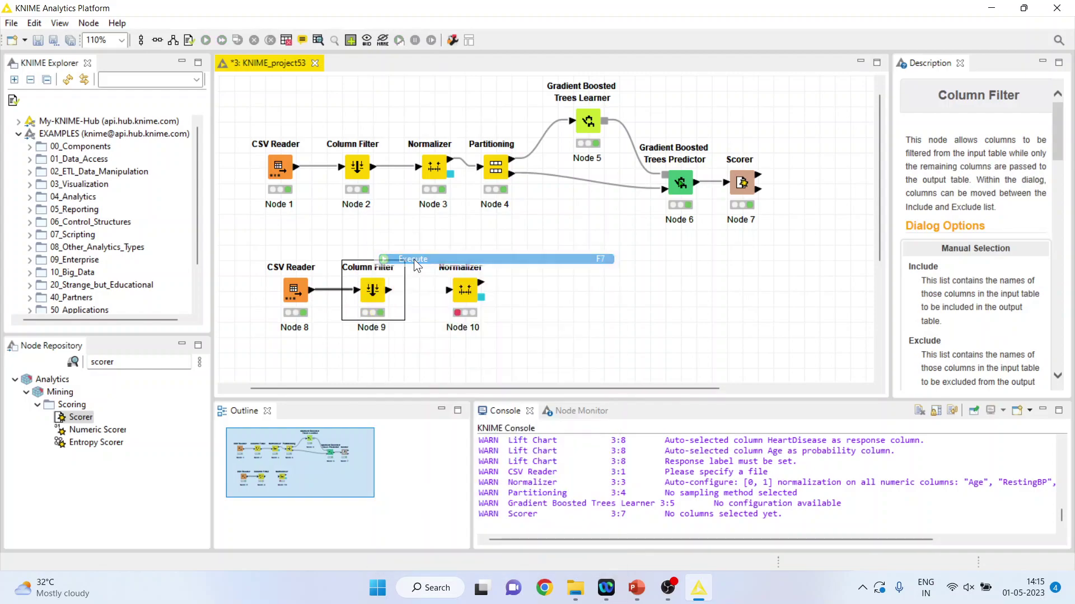
pyautogui.rightClick(378, 289)
pyautogui.click(445, 562)
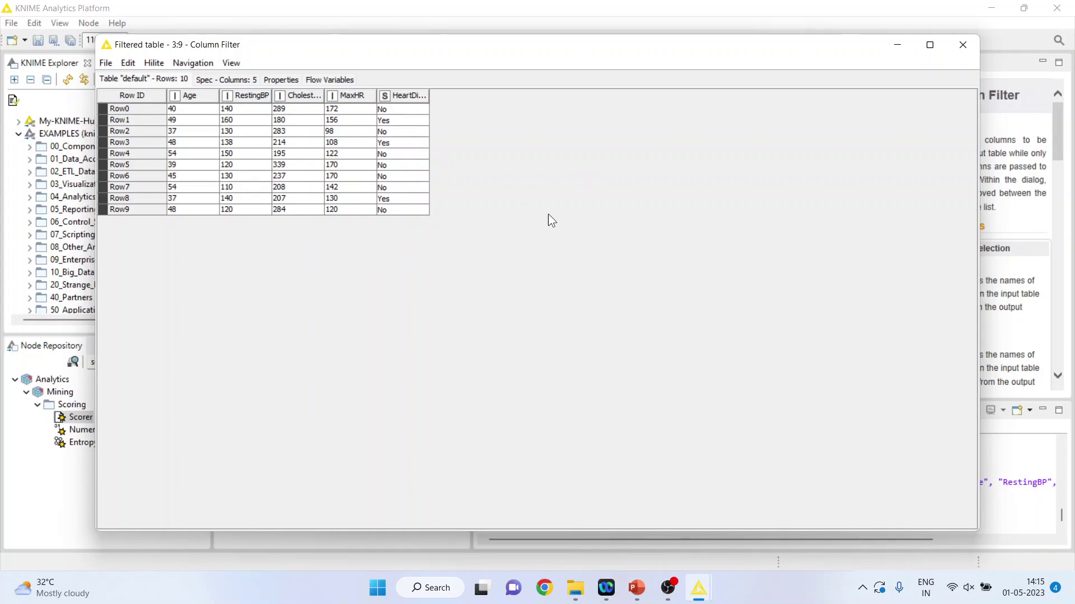
pyautogui.click(960, 45)
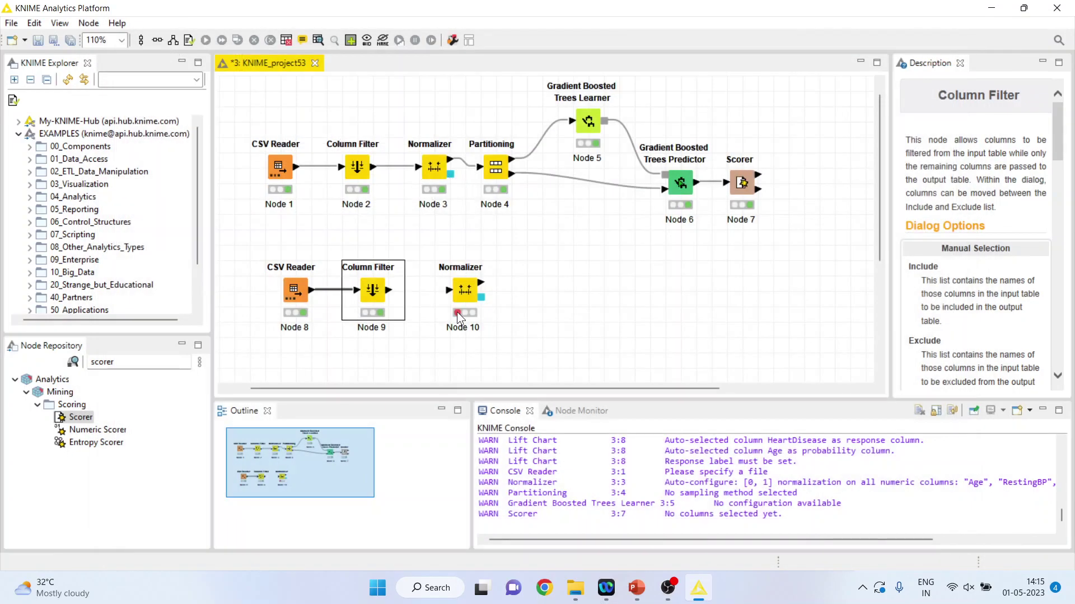
# Connect Column Filter Node 9 to Normalizer Node 10 and run it.
pyautogui.moveTo(390, 290); pyautogui.dragTo(460, 294)
pyautogui.click(460, 294)
pyautogui.rightClick(460, 293)
pyautogui.click(506, 242)
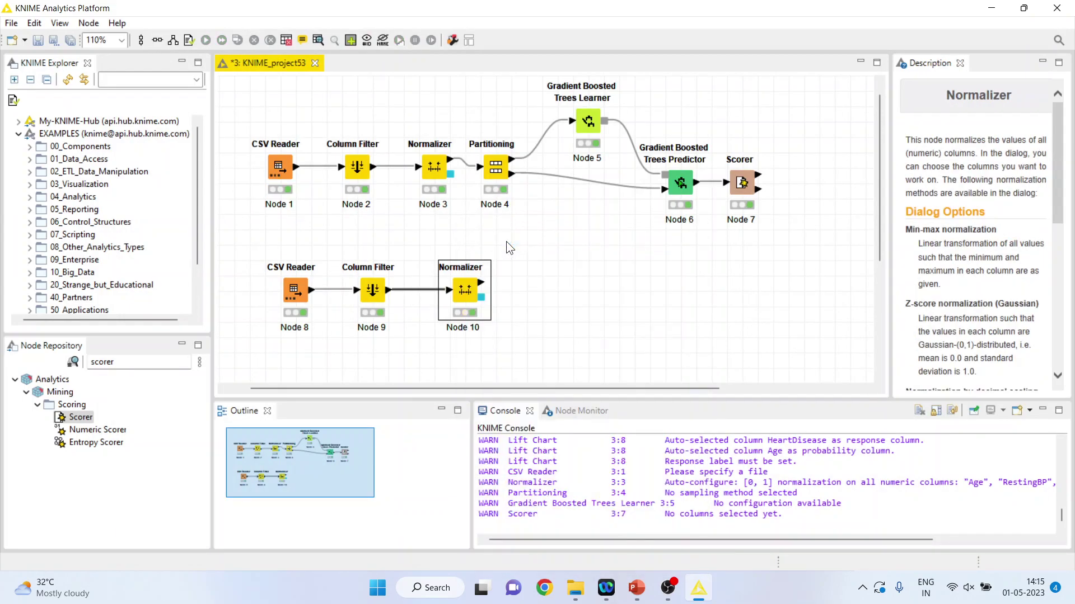
# Copy Gradient Boosted Trees Predictor Node 6 and paste the copy below it as Node 11.
pyautogui.rightClick(676, 181)
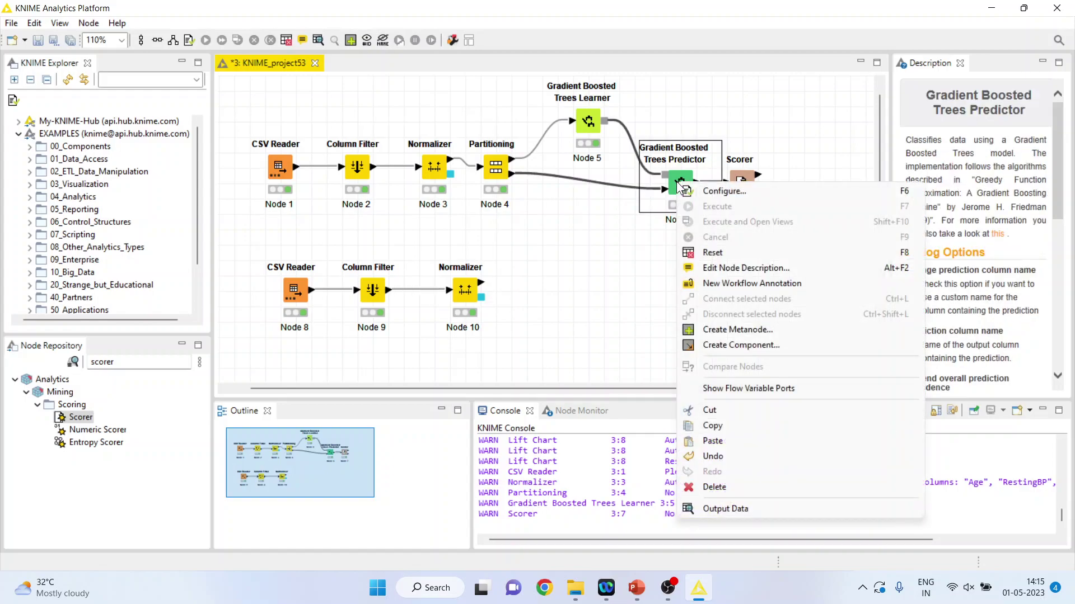
pyautogui.click(744, 427)
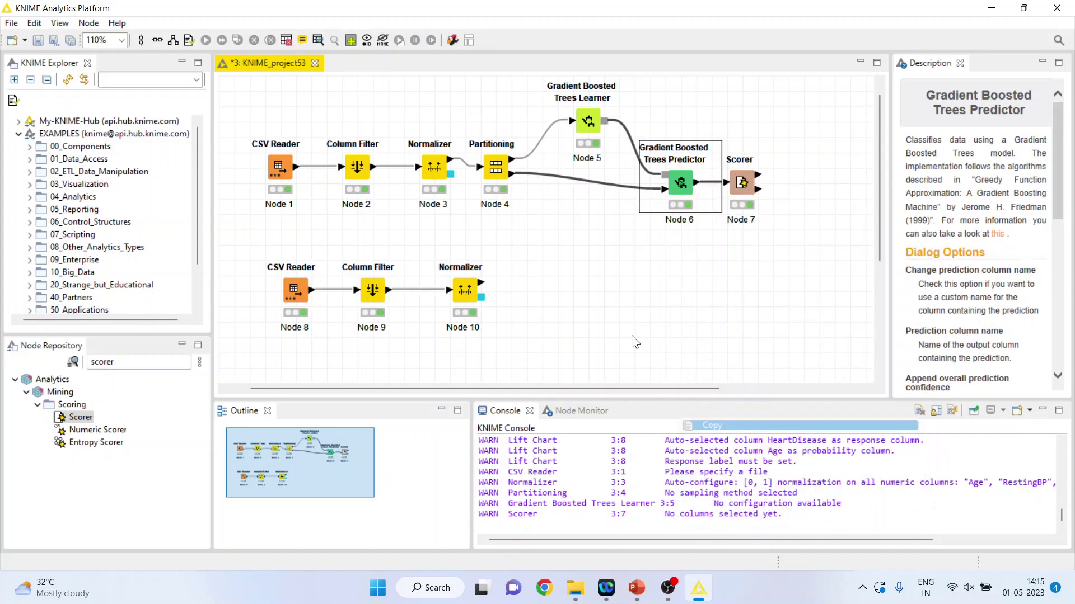
pyautogui.click(579, 300)
pyautogui.hotkey('ctrl', 'v')
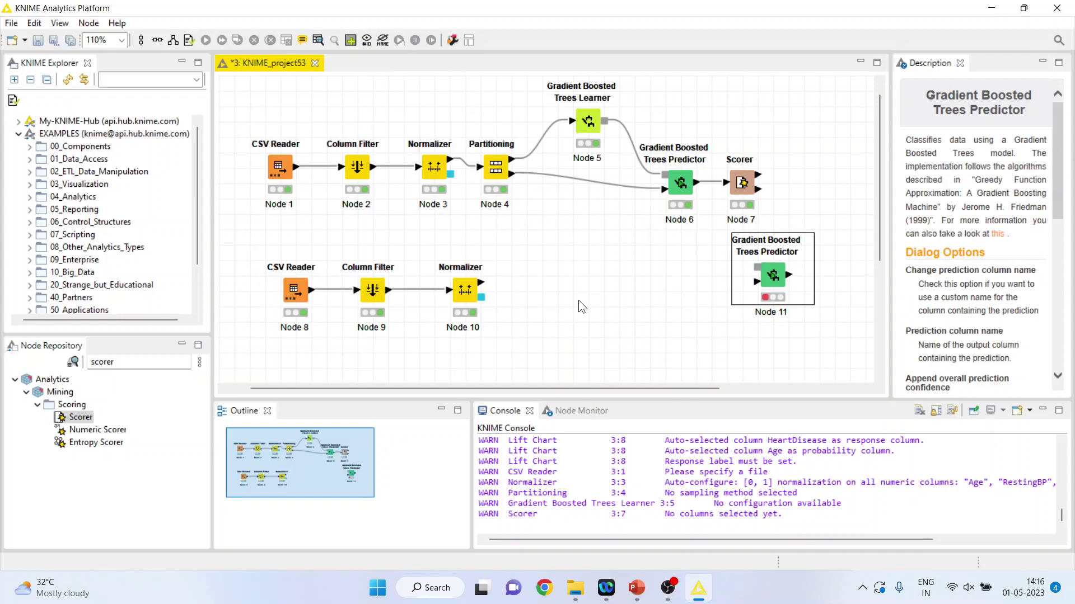
pyautogui.moveTo(766, 281); pyautogui.dragTo(680, 307)
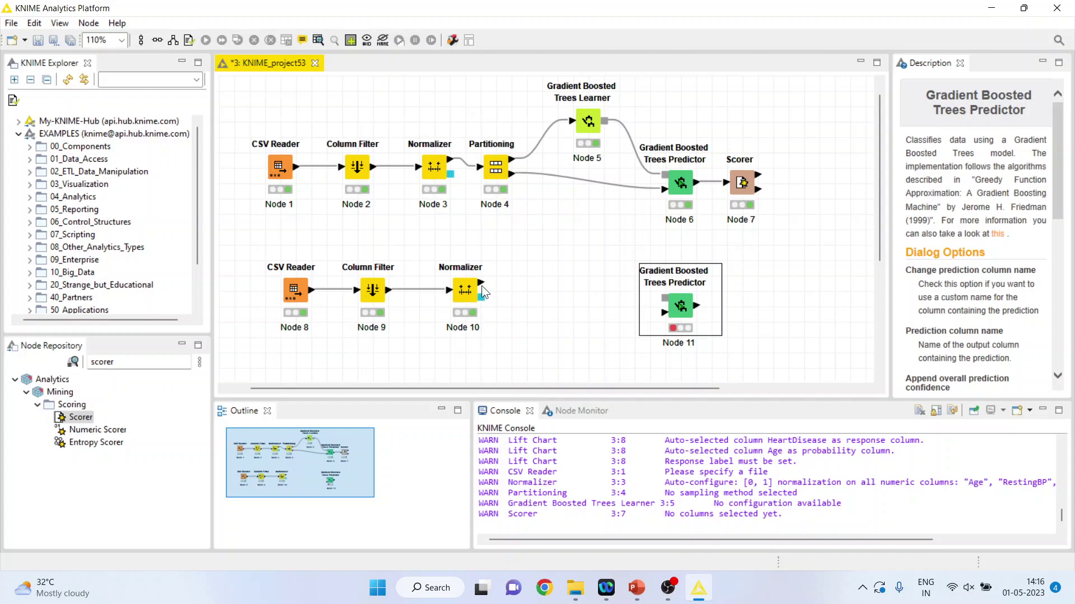
# Wire Normalizer Node 10 and the Node 5 model into Node 11, confirm its settings, and run it.
pyautogui.moveTo(482, 284); pyautogui.dragTo(582, 298)
pyautogui.moveTo(662, 314); pyautogui.dragTo(664, 312)
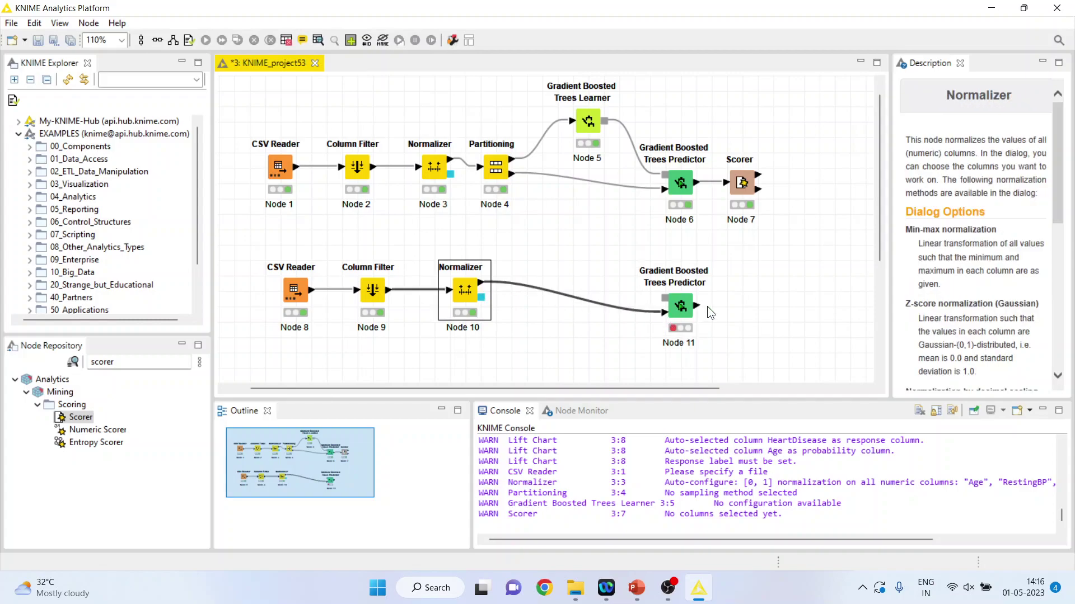
pyautogui.moveTo(604, 121); pyautogui.dragTo(677, 308)
pyautogui.rightClick(677, 308)
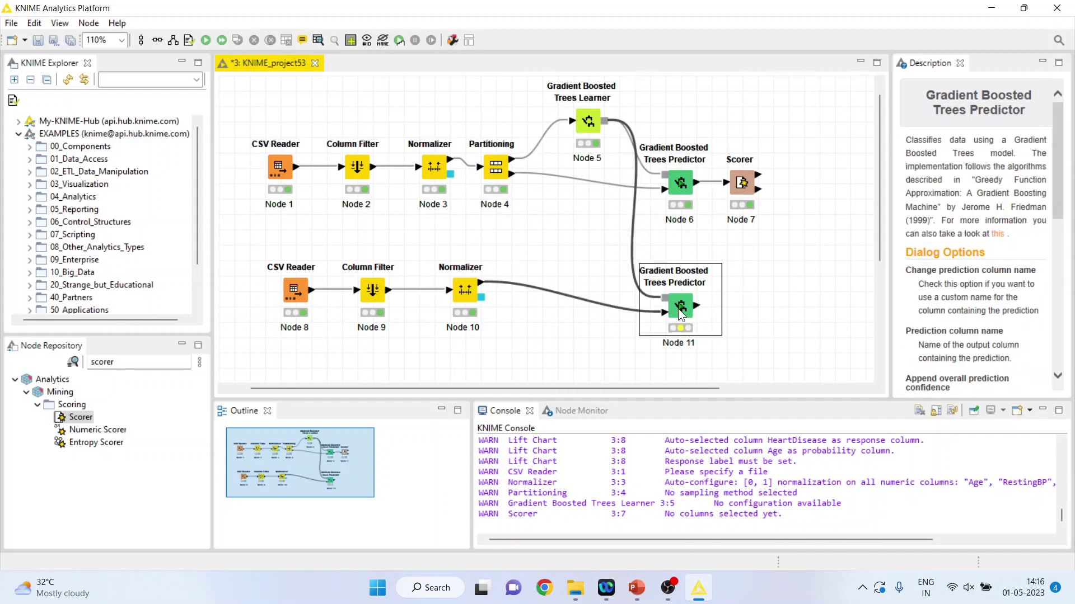
pyautogui.click(713, 244)
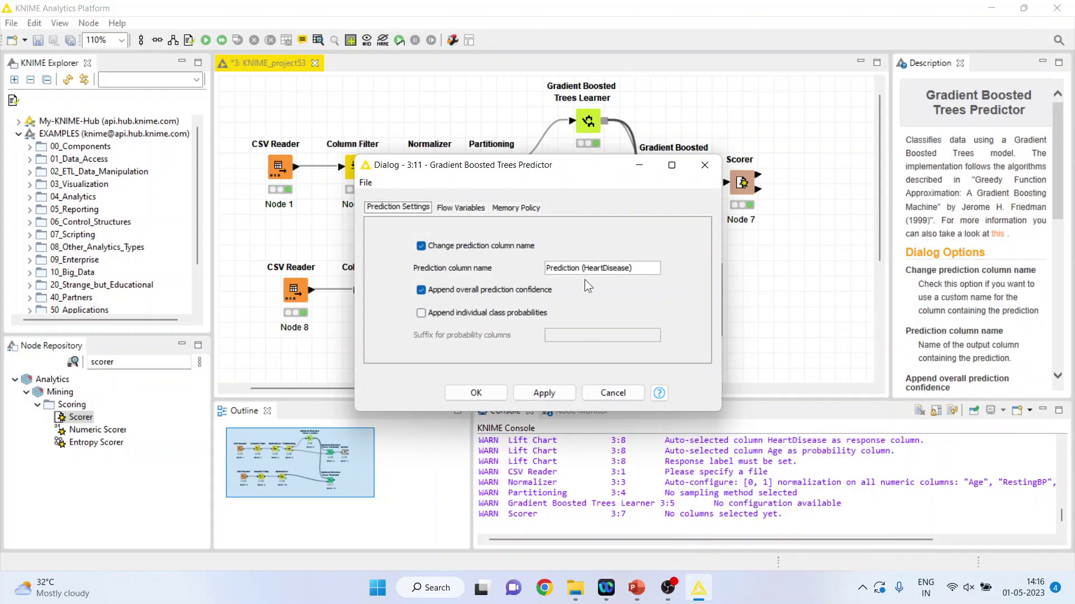
pyautogui.click(465, 392)
pyautogui.rightClick(681, 307)
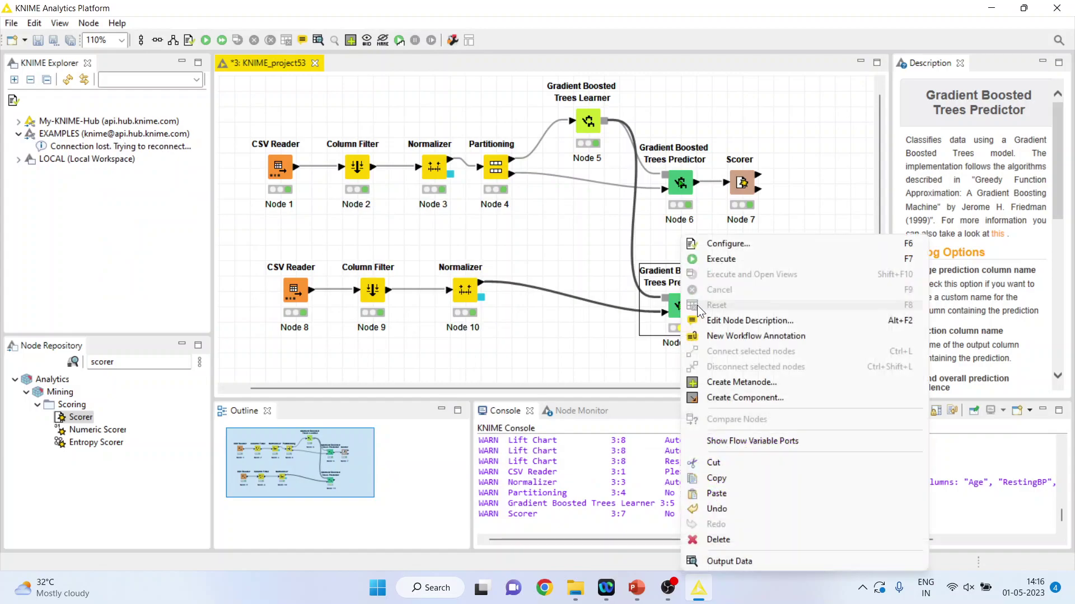
pyautogui.click(724, 261)
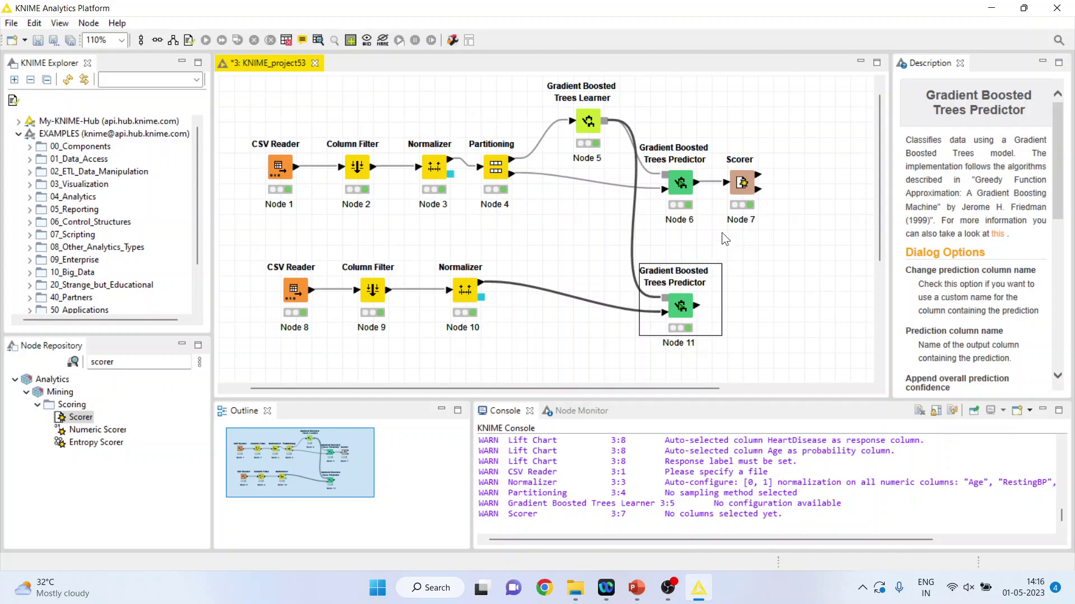
# Check Scorer Node 7's settings, then paste a copy of it to the right of Node 11.
pyautogui.rightClick(737, 187)
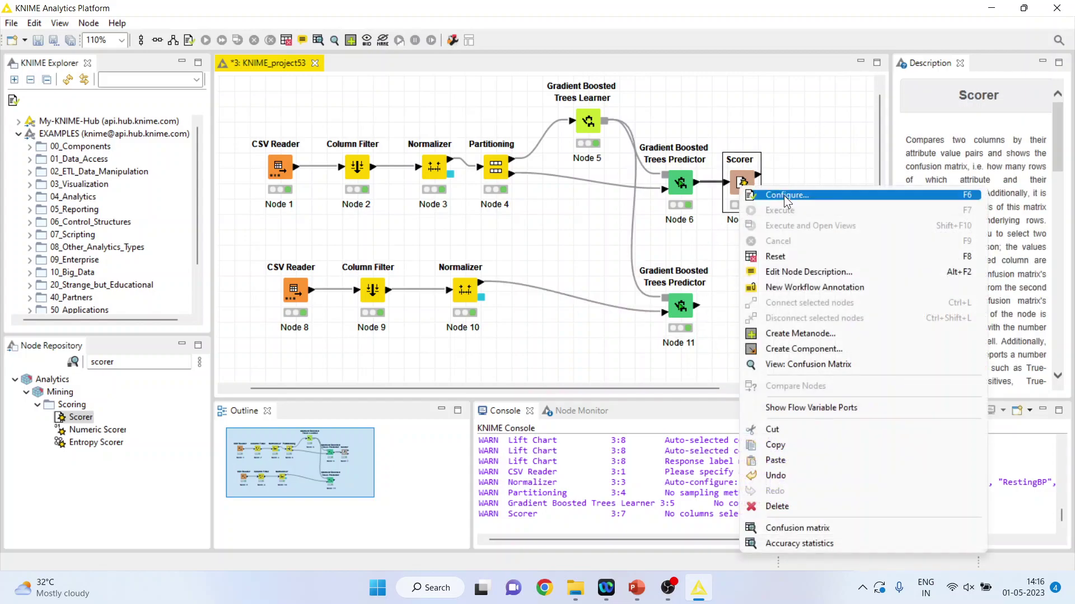
pyautogui.click(784, 195)
pyautogui.click(638, 425)
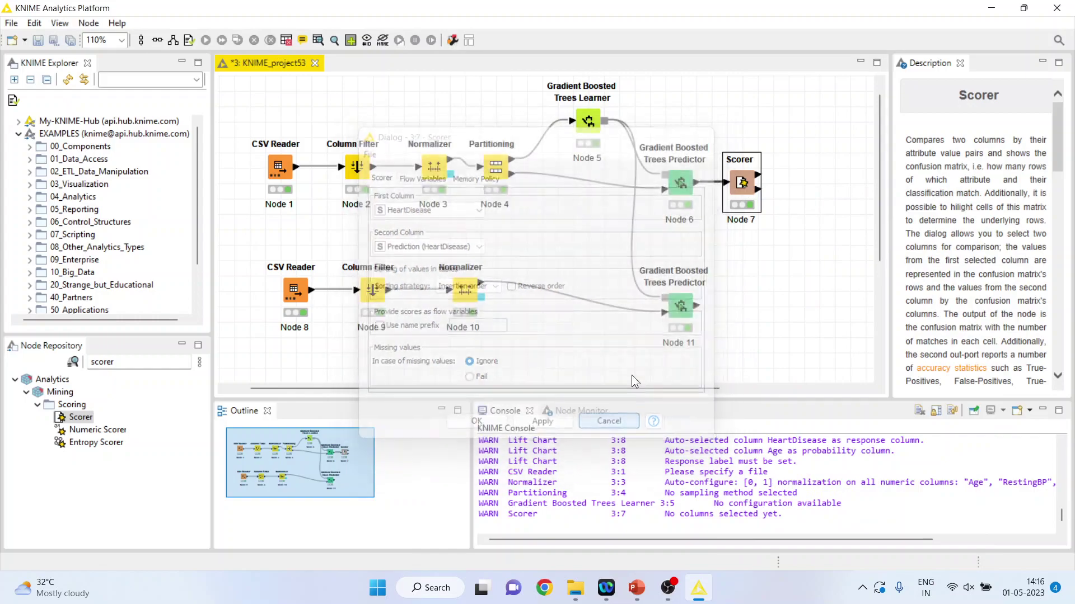
pyautogui.rightClick(747, 190)
pyautogui.click(795, 446)
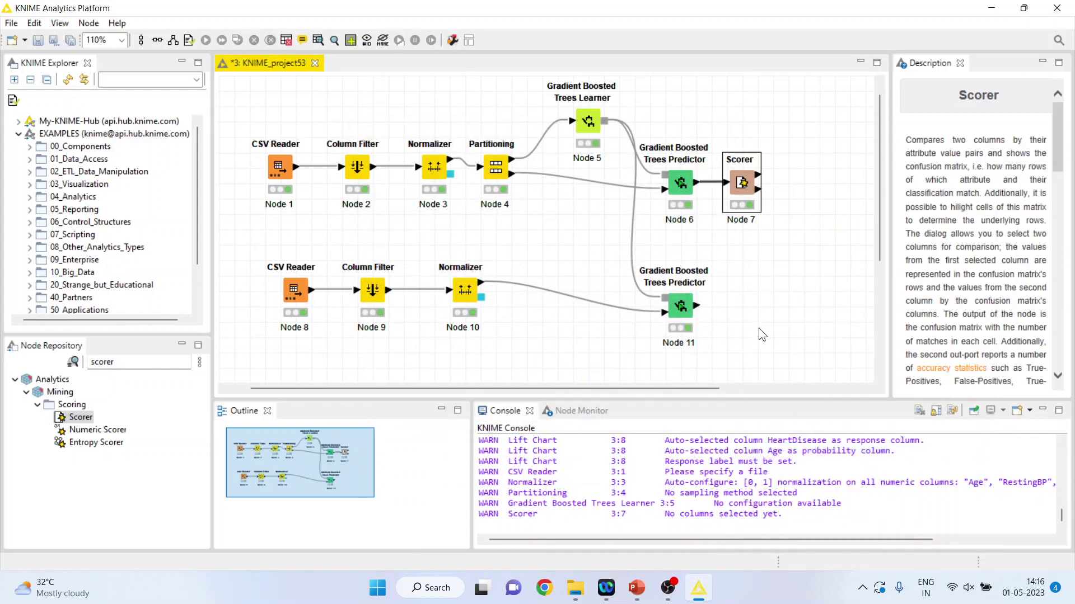
pyautogui.click(758, 328)
pyautogui.hotkey('ctrl', 'v')
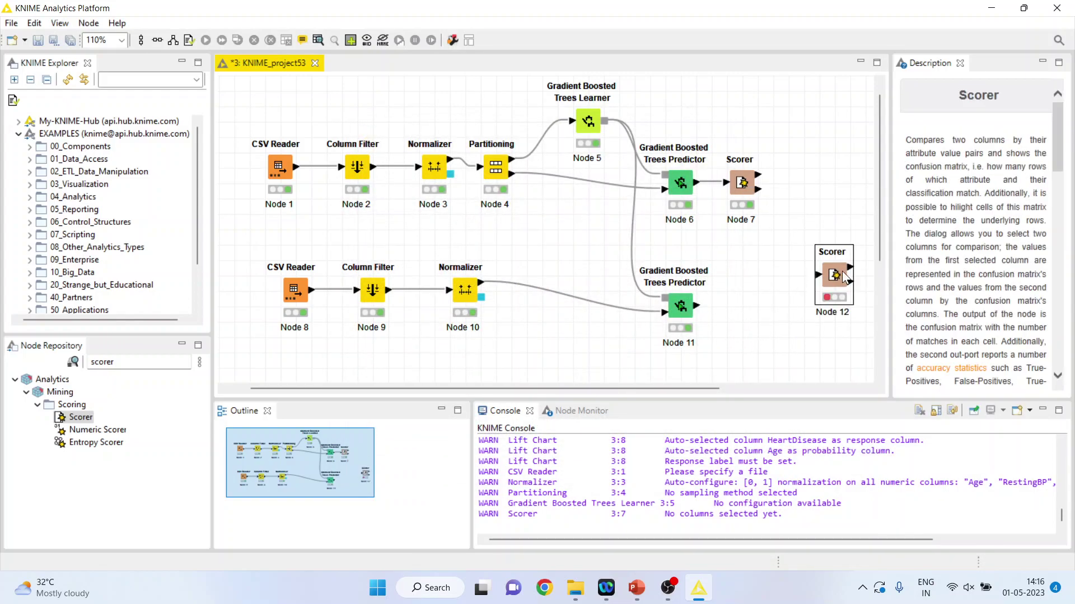
pyautogui.moveTo(820, 285); pyautogui.dragTo(744, 306)
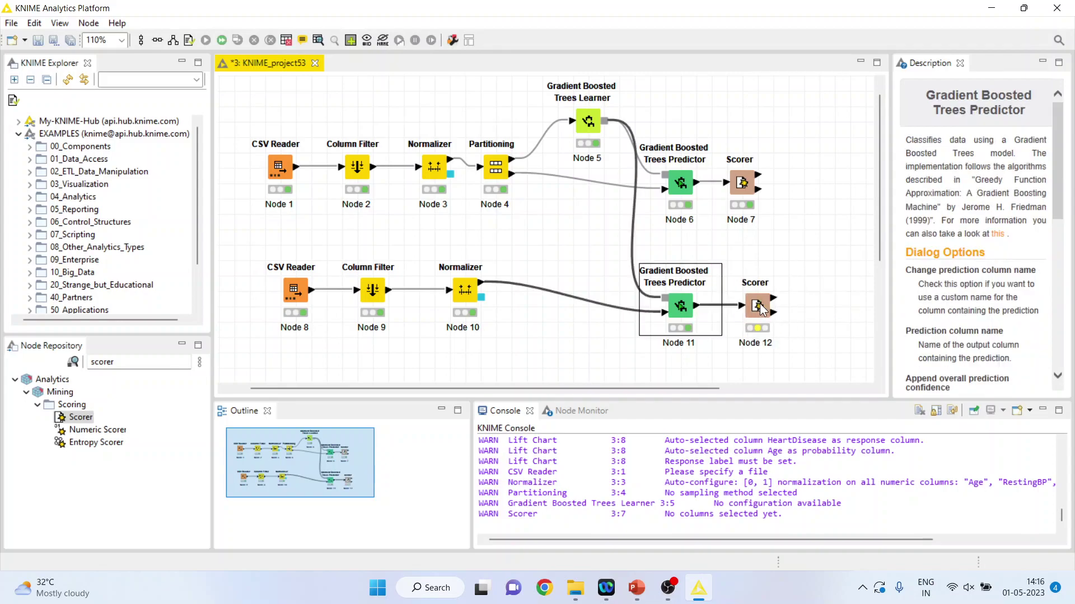
# Confirm Scorer Node 12 compares HeartDisease with Prediction (HeartDisease) and run it.
pyautogui.rightClick(758, 307)
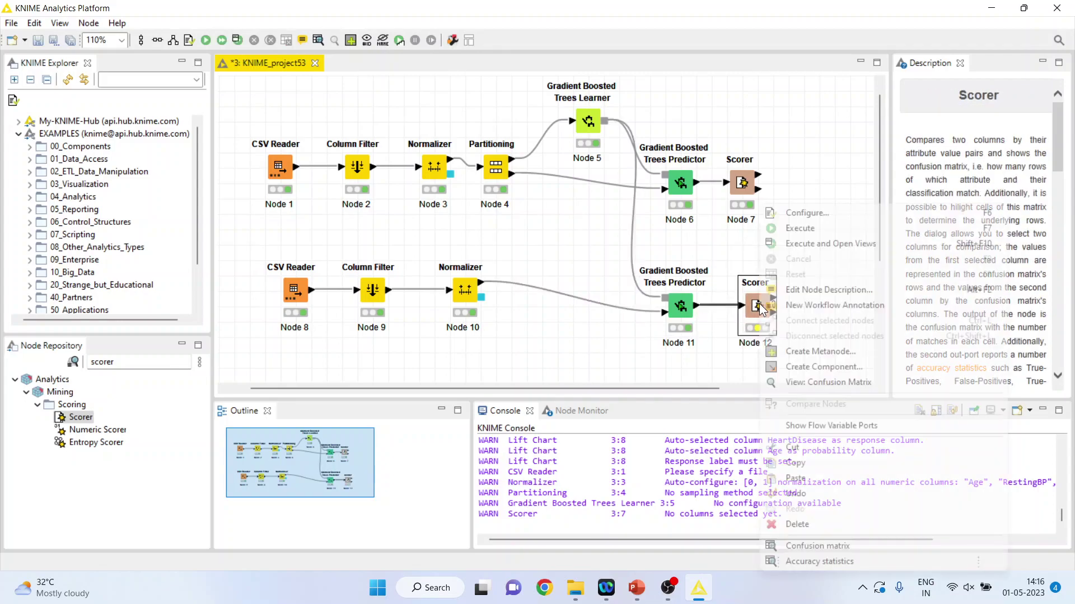
pyautogui.click(797, 213)
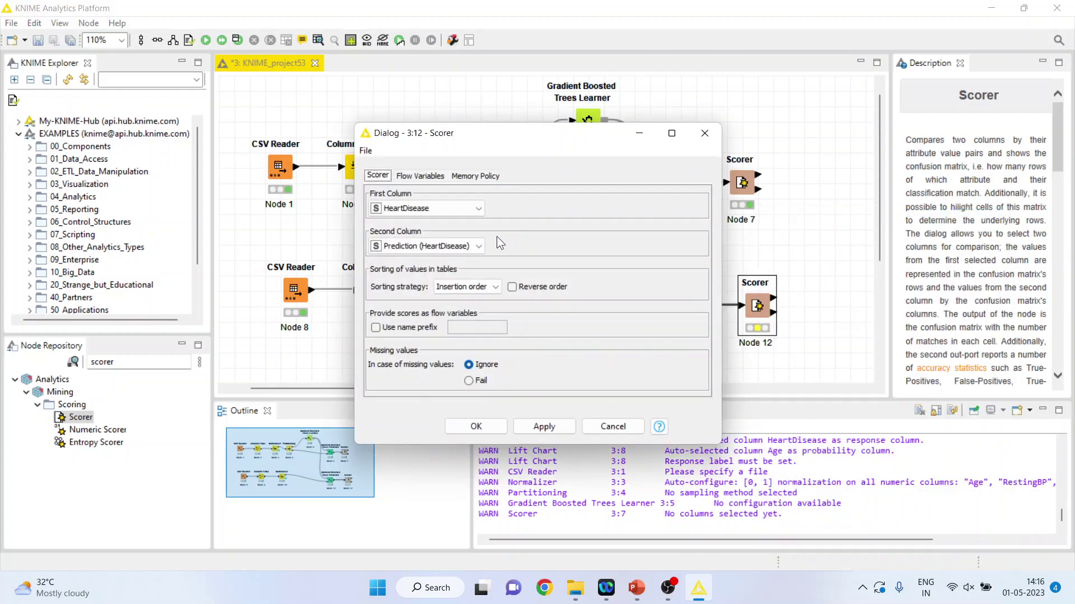
pyautogui.click(492, 426)
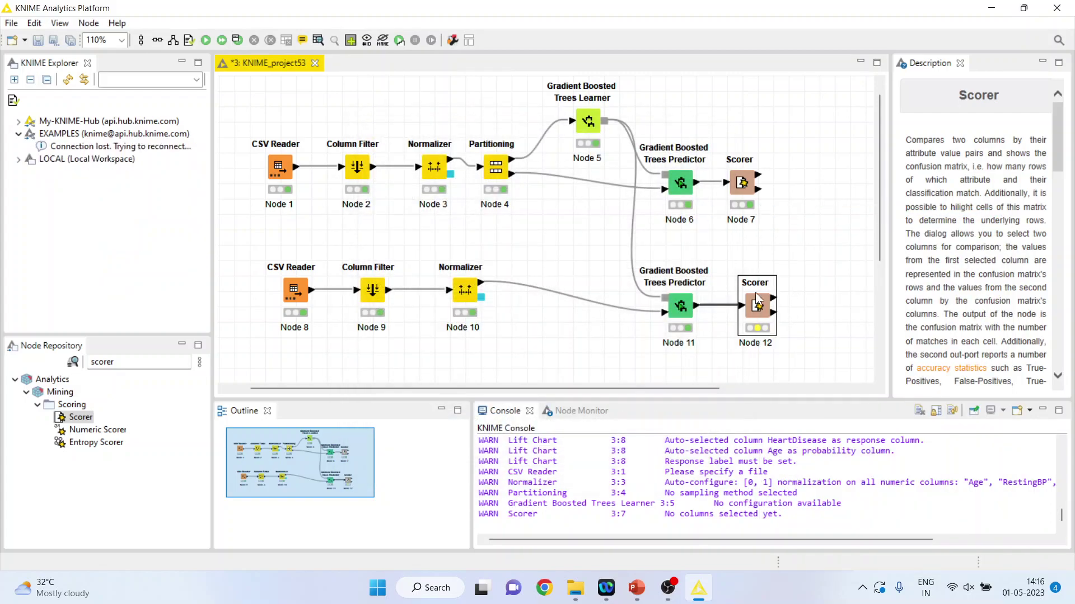
pyautogui.rightClick(762, 309)
pyautogui.click(795, 229)
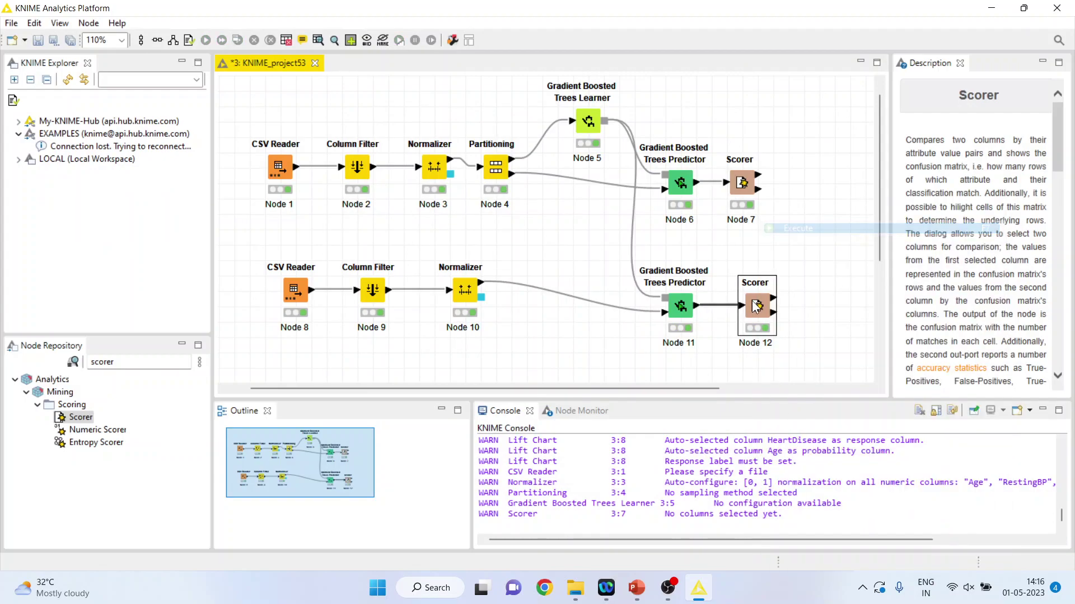
pyautogui.rightClick(755, 306)
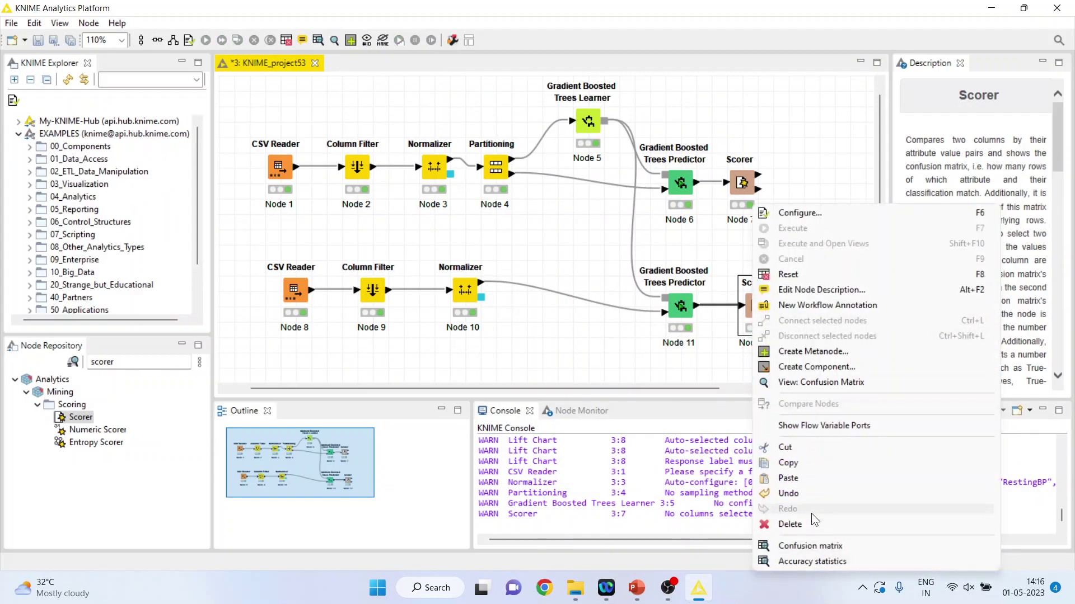
# Review Node 12's confusion matrix (5 No/No, 3 Yes/Yes, 80% accuracy), then switch to PowerPoint.
pyautogui.click(817, 382)
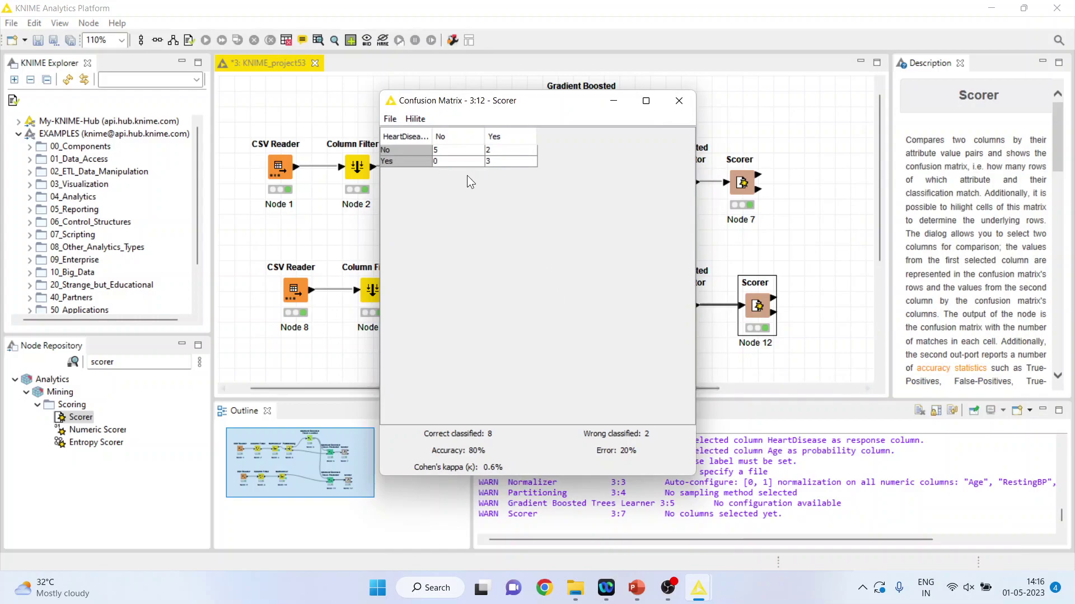
pyautogui.click(446, 156)
pyautogui.click(495, 161)
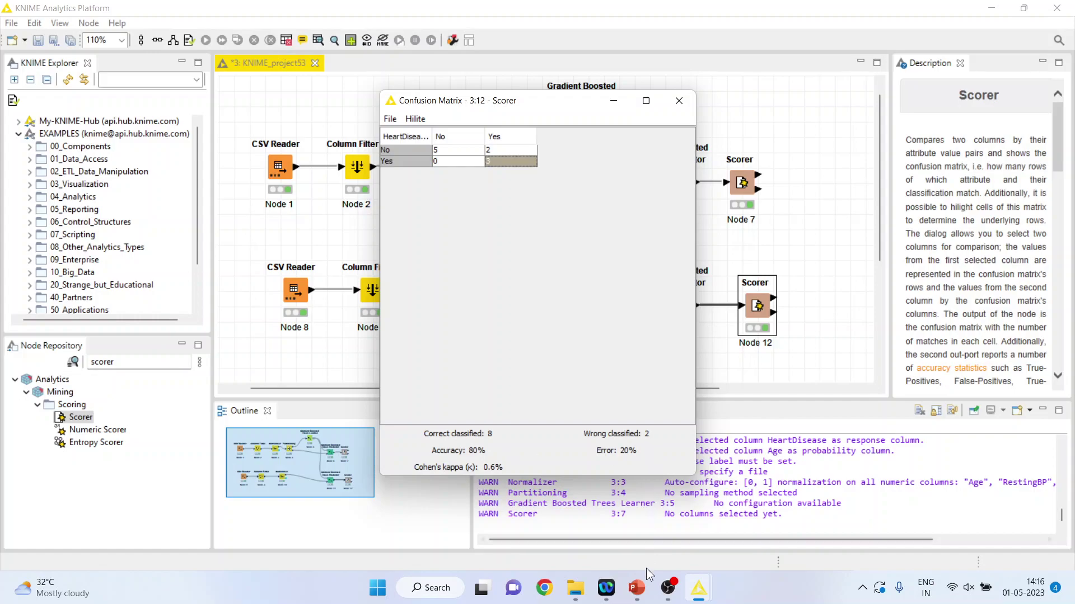
pyautogui.click(637, 588)
# Bring up the Probabilistic Neural Network presentation and go to slide 4, Thank You.
pyautogui.click(573, 528)
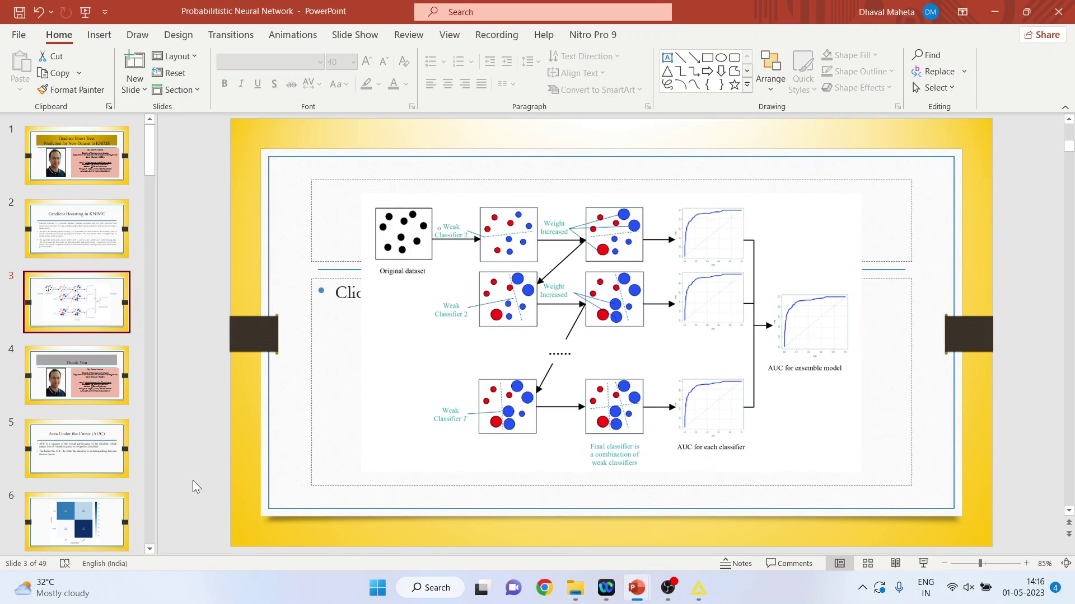
pyautogui.click(84, 386)
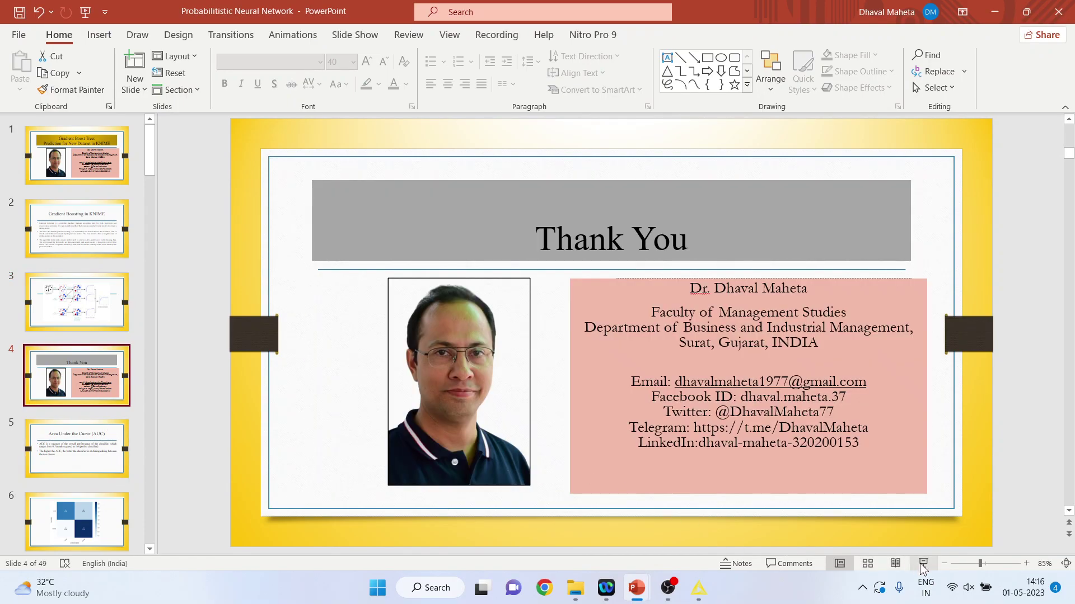